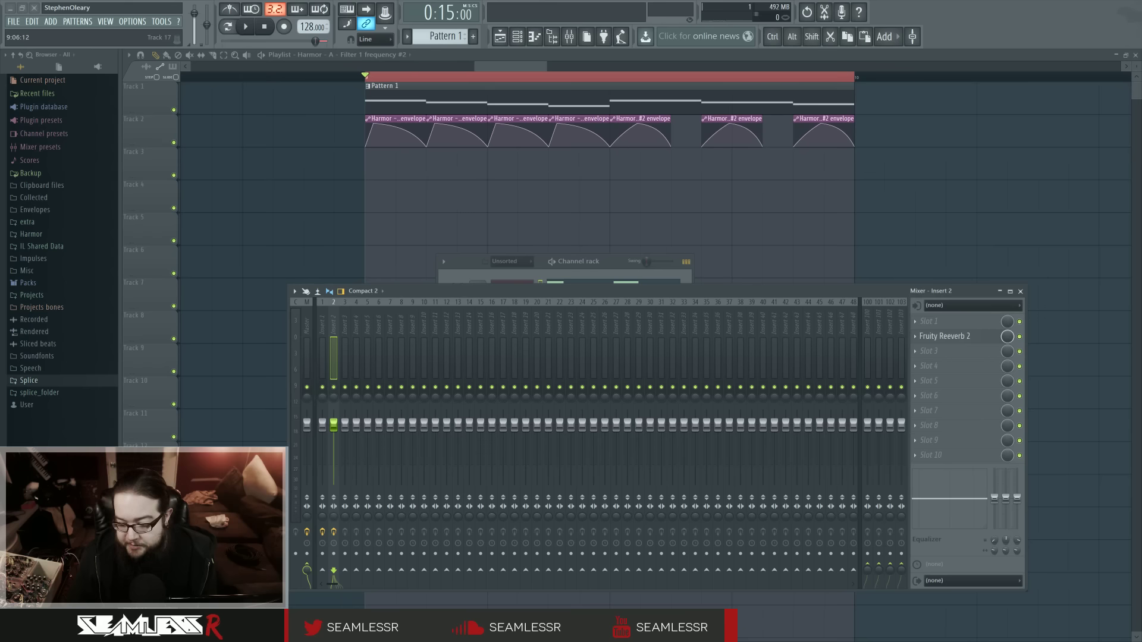
# Step: Play the audio loaded in Edison on mixer Insert 1, stop it and close the windows over the playlist
pyautogui.click(323, 331)
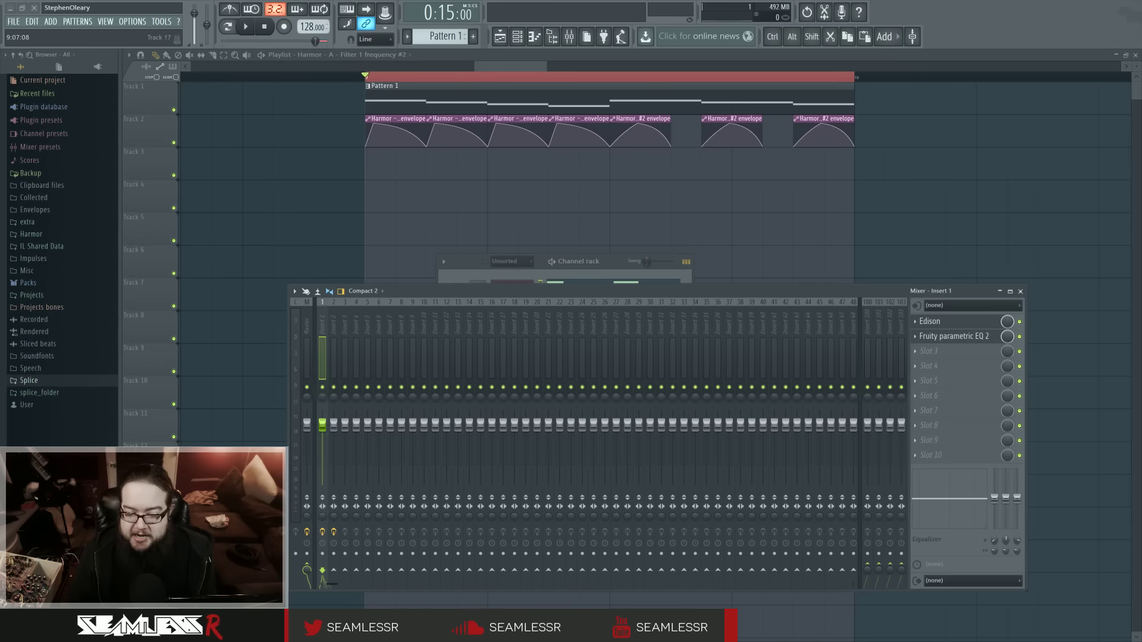
pyautogui.click(929, 321)
pyautogui.click(232, 189)
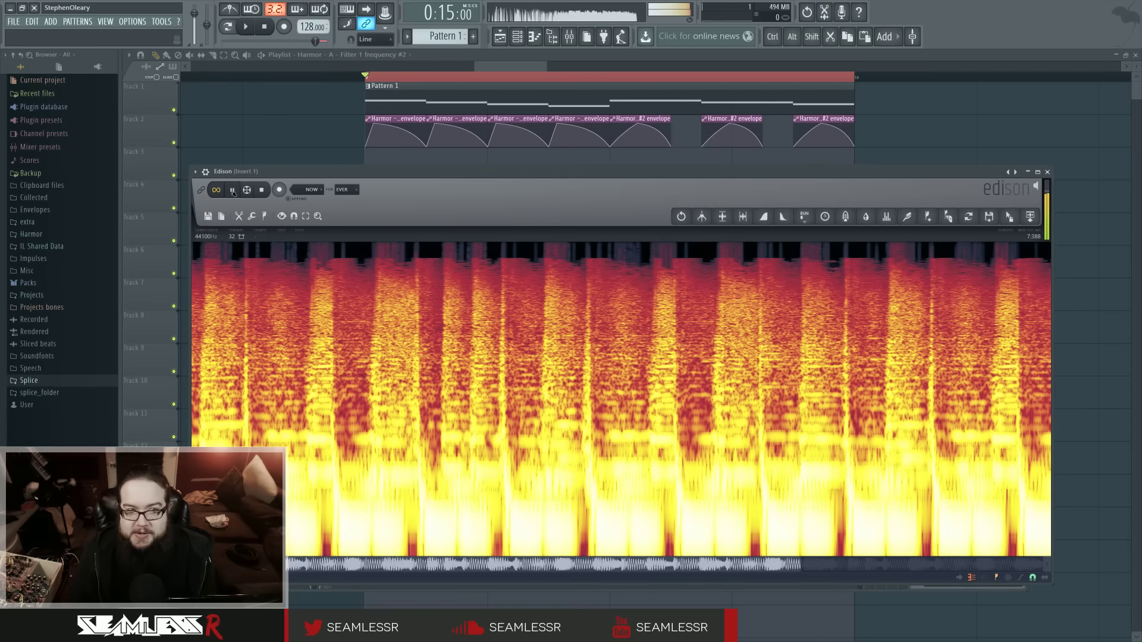
pyautogui.click(262, 190)
pyautogui.rightClick(280, 131)
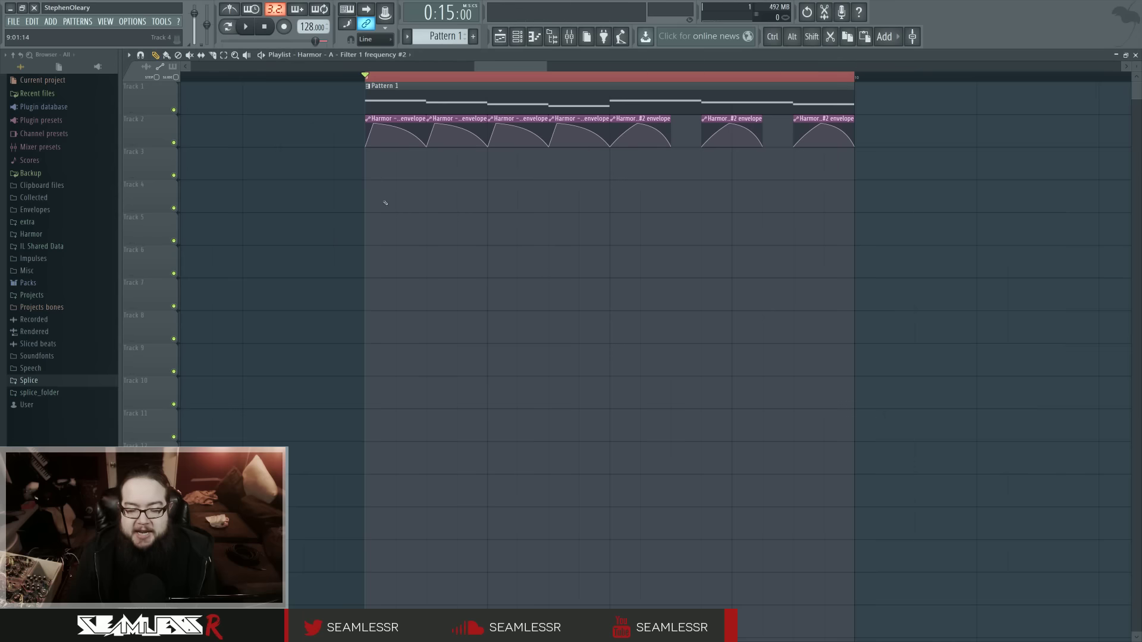
# Step: Audition the Pattern 1 arrangement and inspect the spectrogram in Edison on mixer Insert 1 for comparison
pyautogui.press('space')
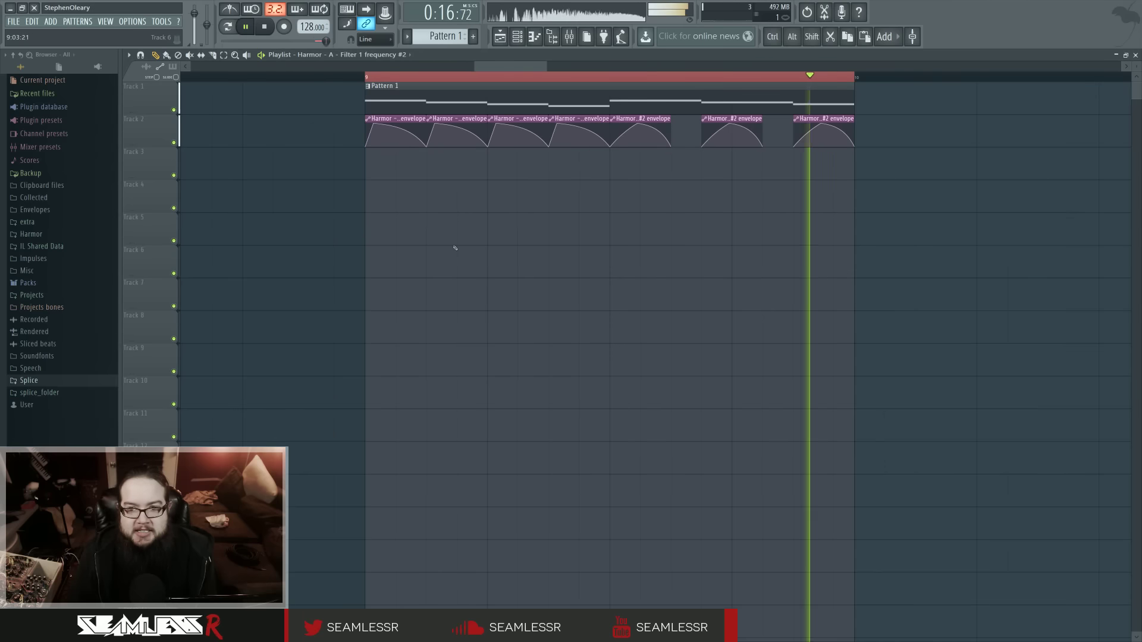
pyautogui.press('space')
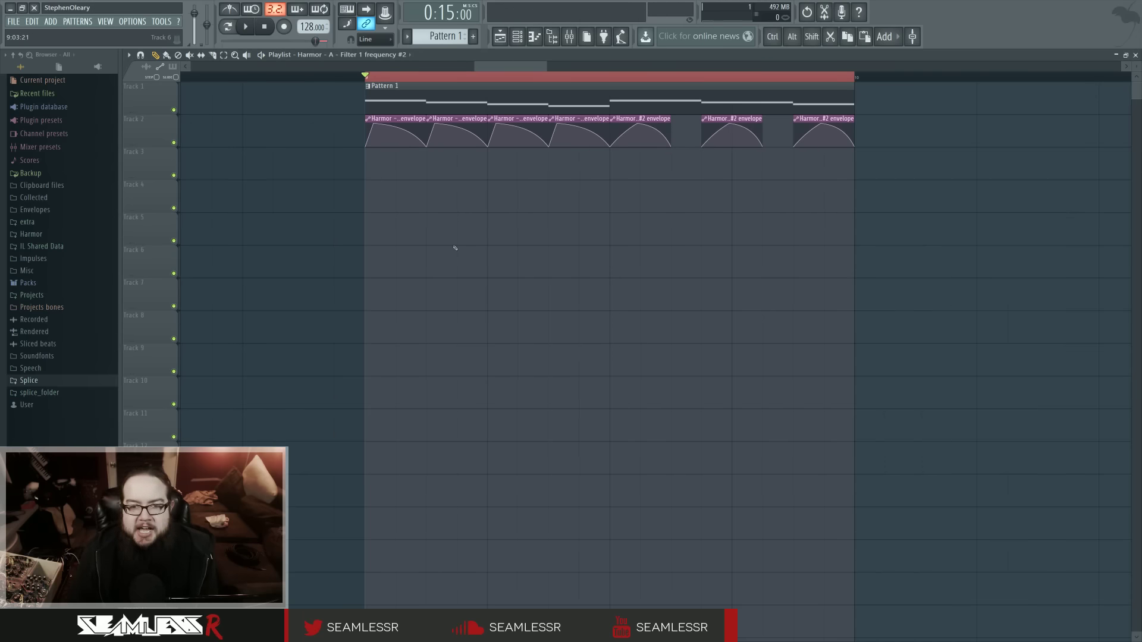
pyautogui.press('F9')
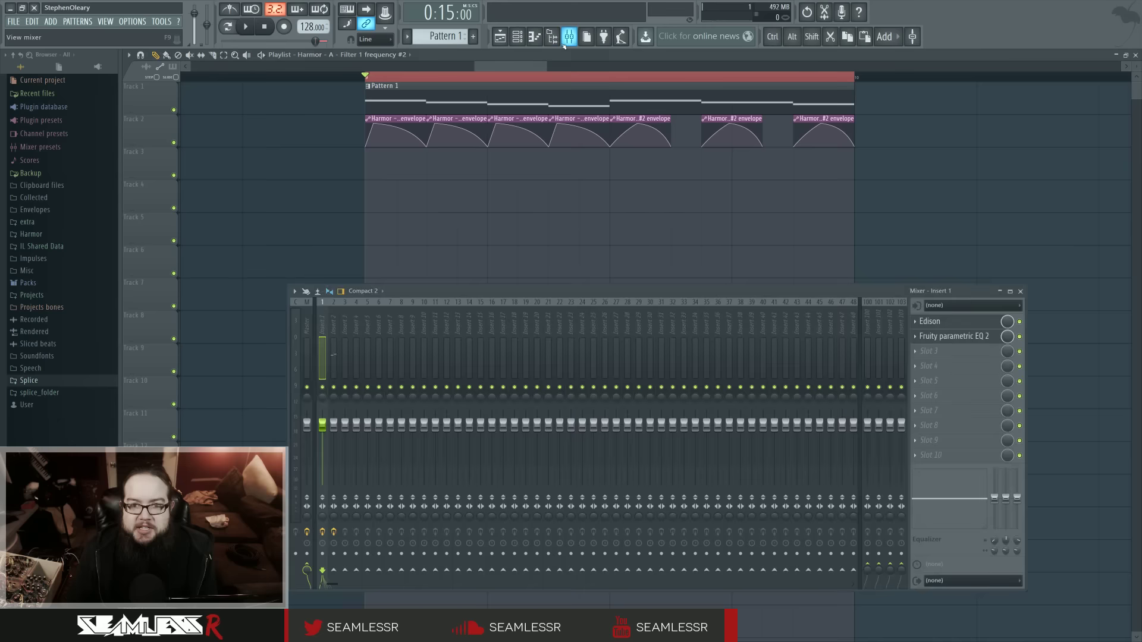
pyautogui.click(930, 322)
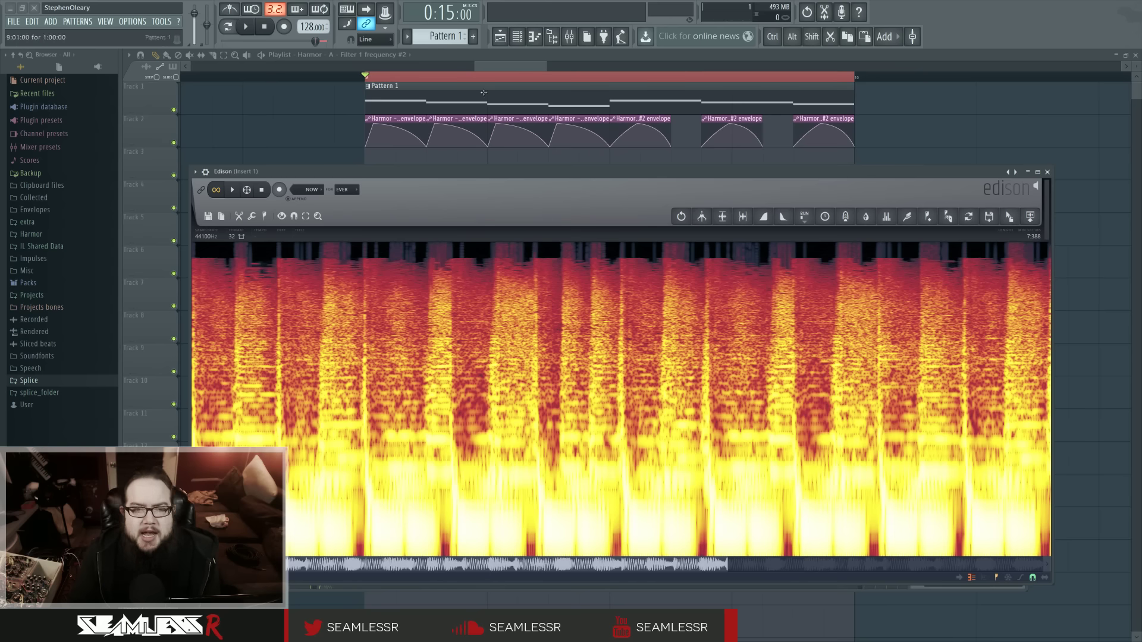
pyautogui.moveTo(561, 193); pyautogui.dragTo(554, 209)
pyautogui.click(1041, 188)
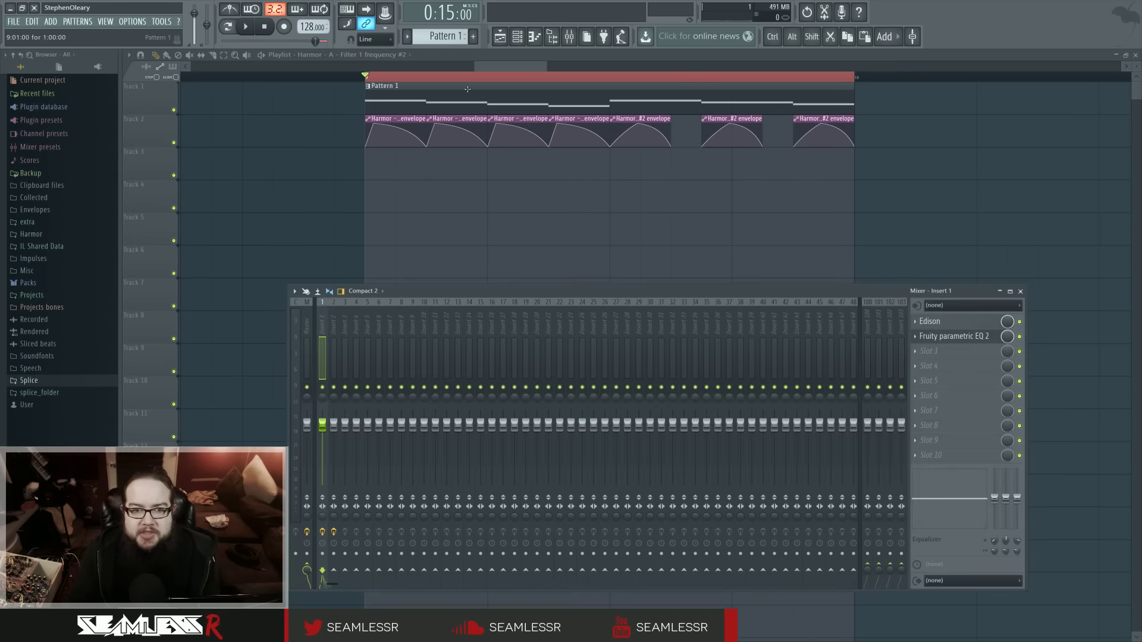
# Step: Play back the arrangement briefly with the mixer in view
pyautogui.moveTo(506, 292); pyautogui.dragTo(501, 275)
pyautogui.press('space')
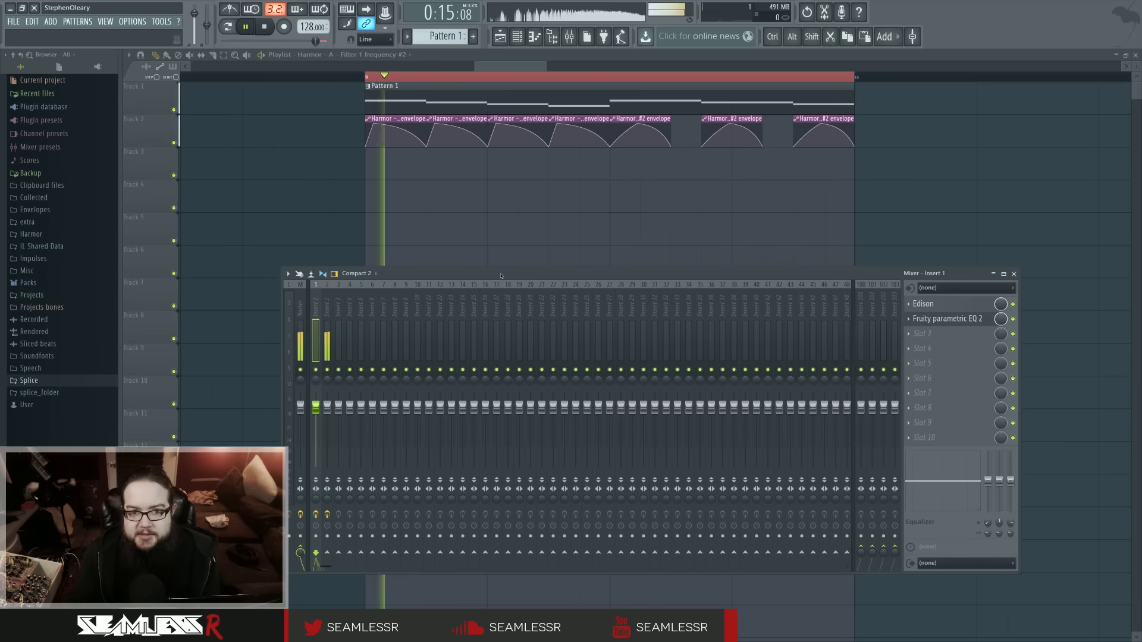
pyautogui.press('space')
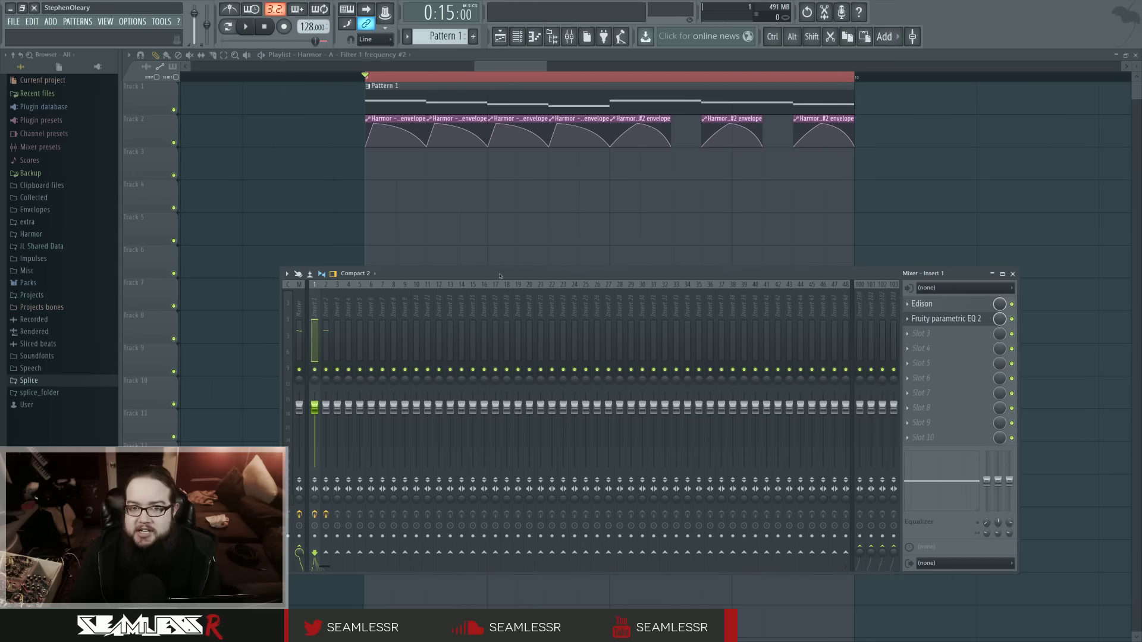
# Step: Compare the arrangement's sound with Fruity Reeverb 2 on mixer Insert 2 bypassed and enabled
pyautogui.moveTo(501, 275); pyautogui.dragTo(498, 268)
pyautogui.click(325, 304)
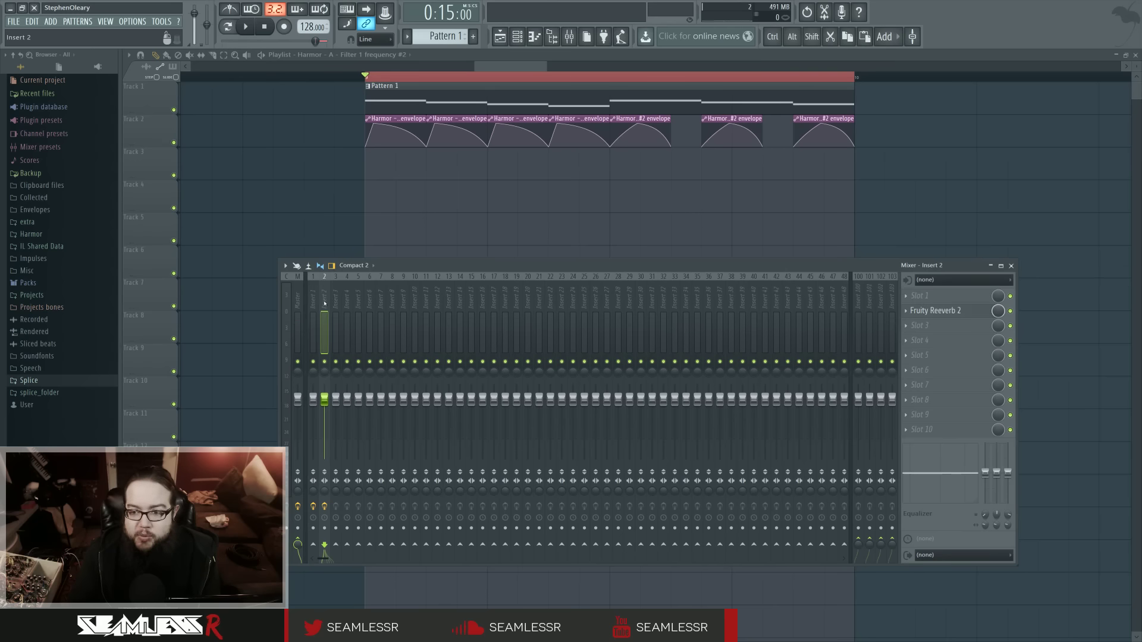
pyautogui.click(934, 311)
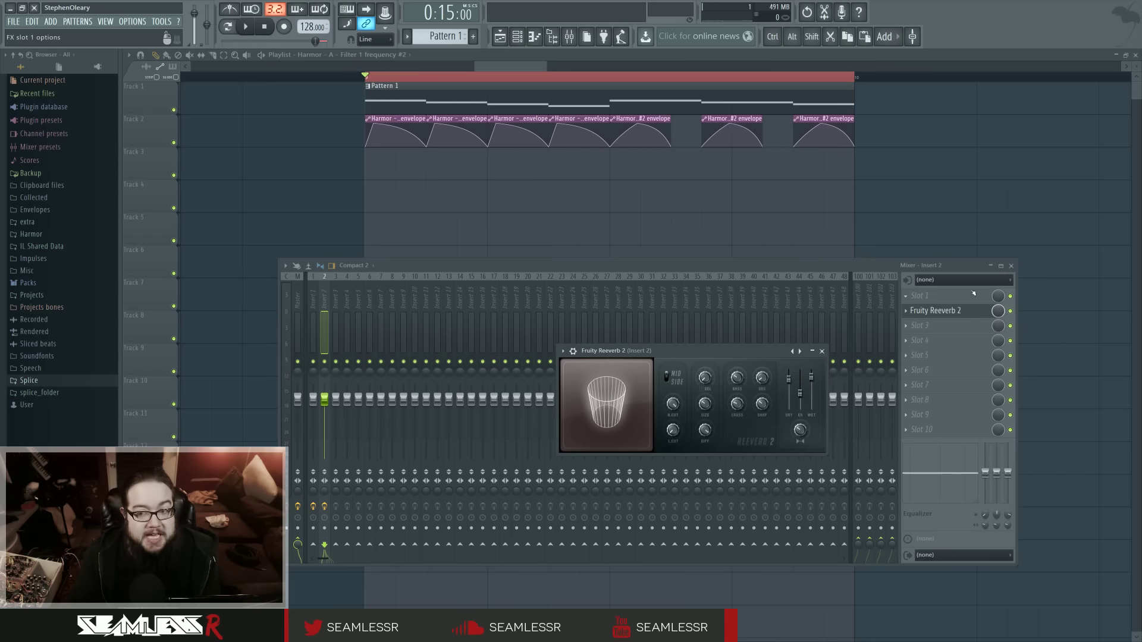
pyautogui.click(1010, 311)
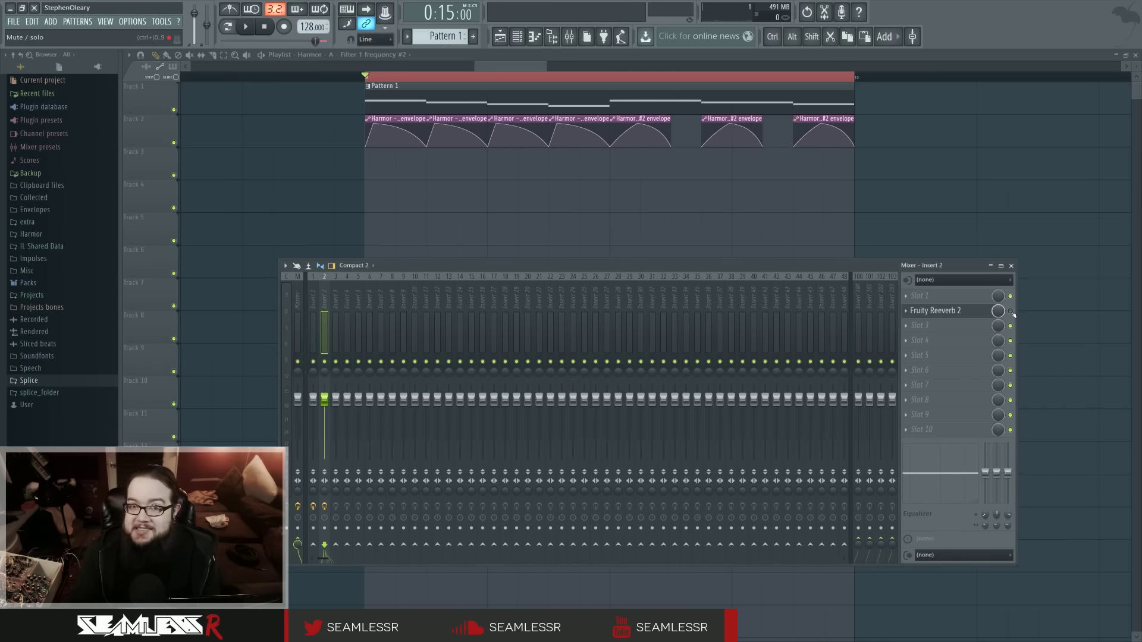
pyautogui.press('space')
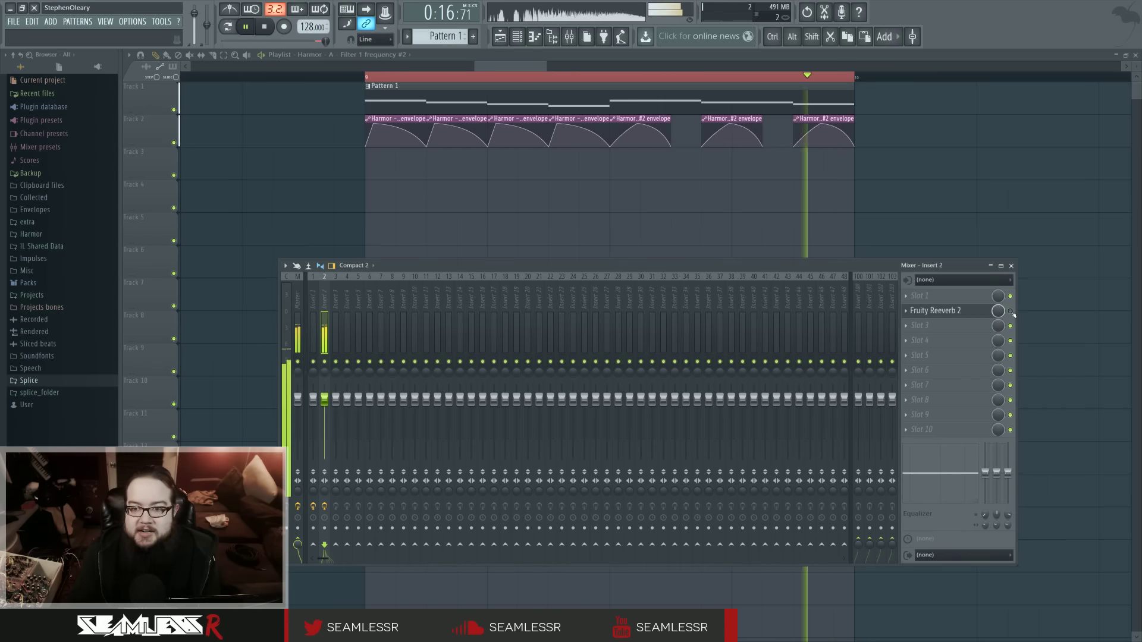
pyautogui.press('space')
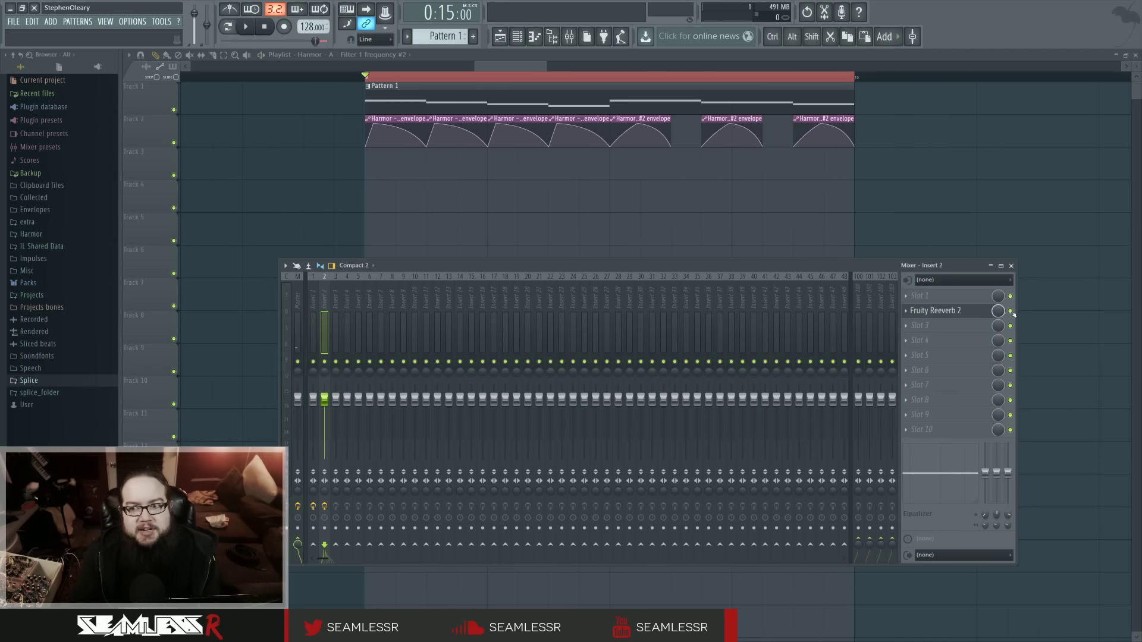
pyautogui.press('space')
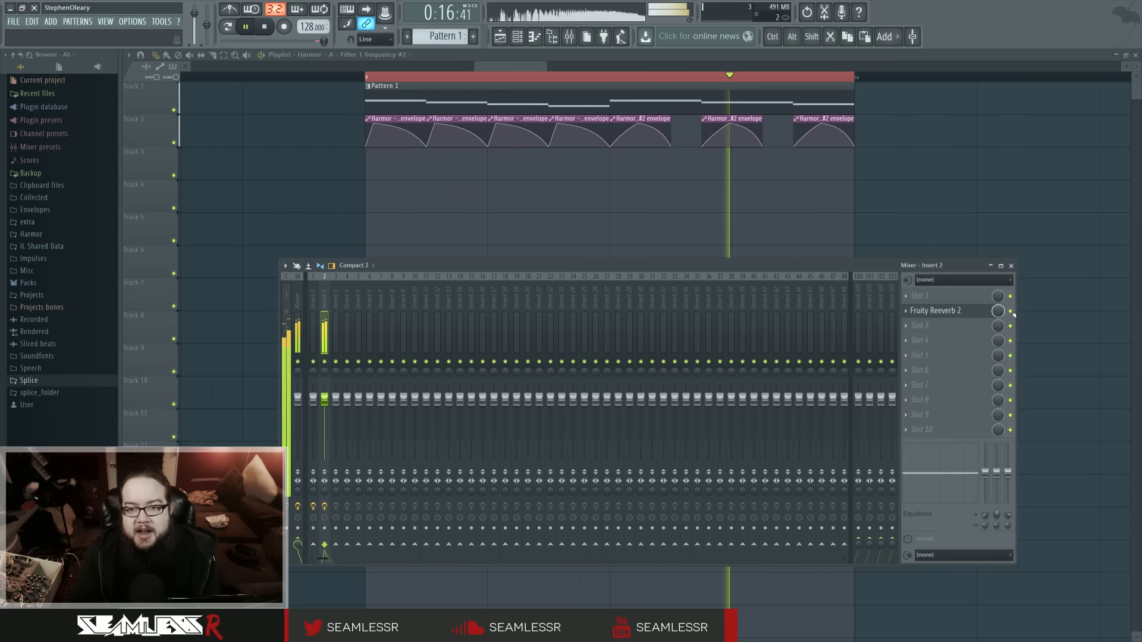
pyautogui.press('space')
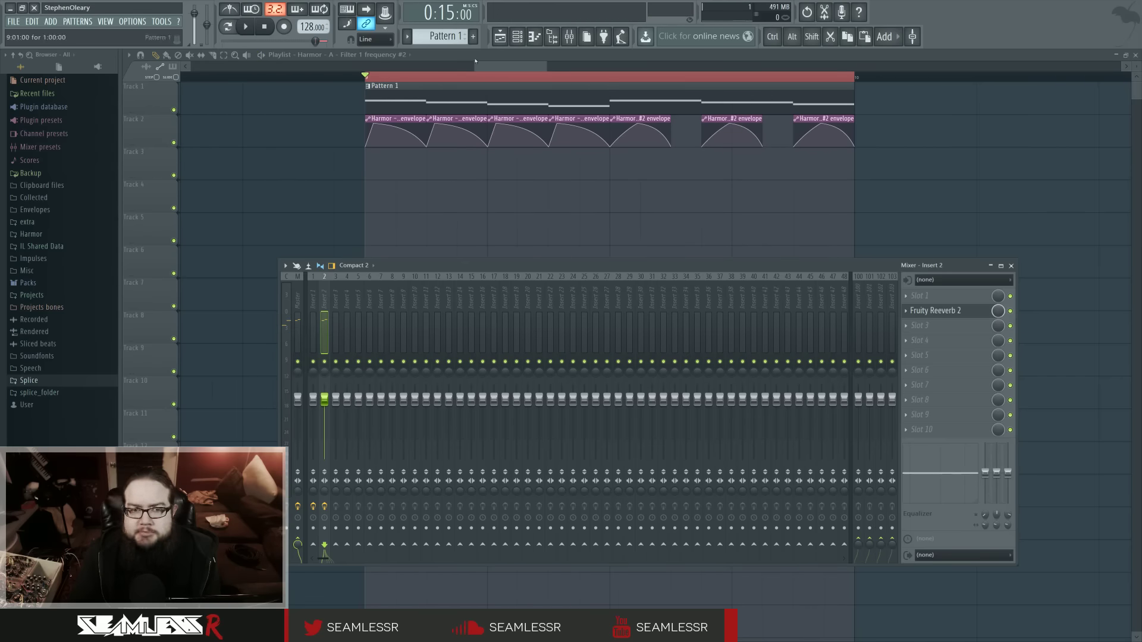
# Step: Open the Harmor channel's plugin window and audition the arrangement with it in view
pyautogui.click(518, 36)
pyautogui.click(508, 285)
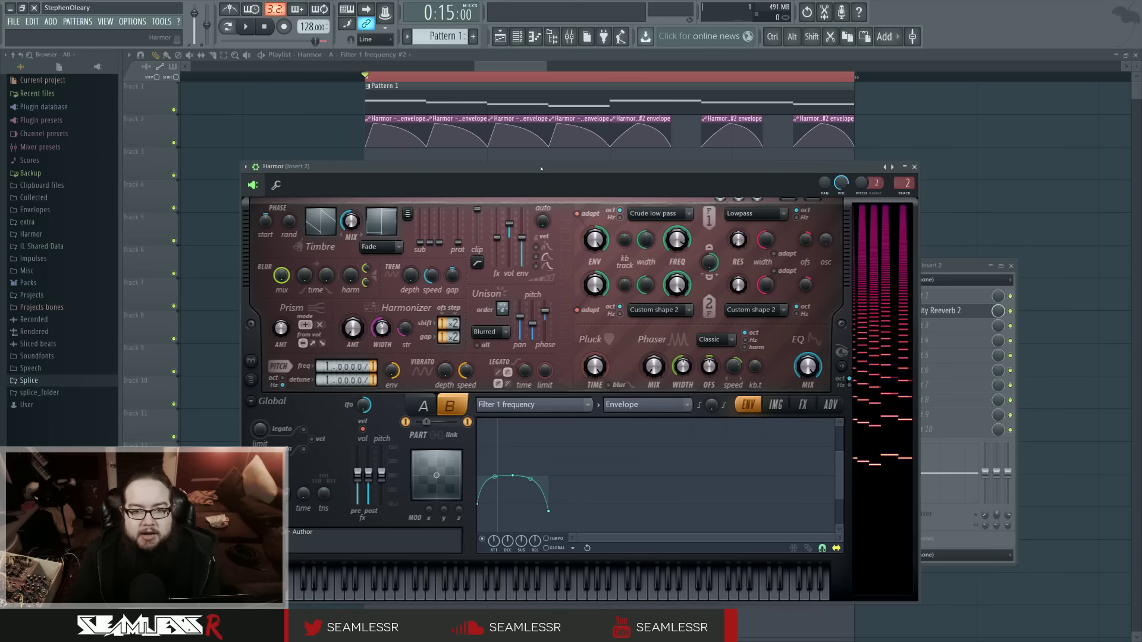
pyautogui.moveTo(542, 172); pyautogui.dragTo(579, 170)
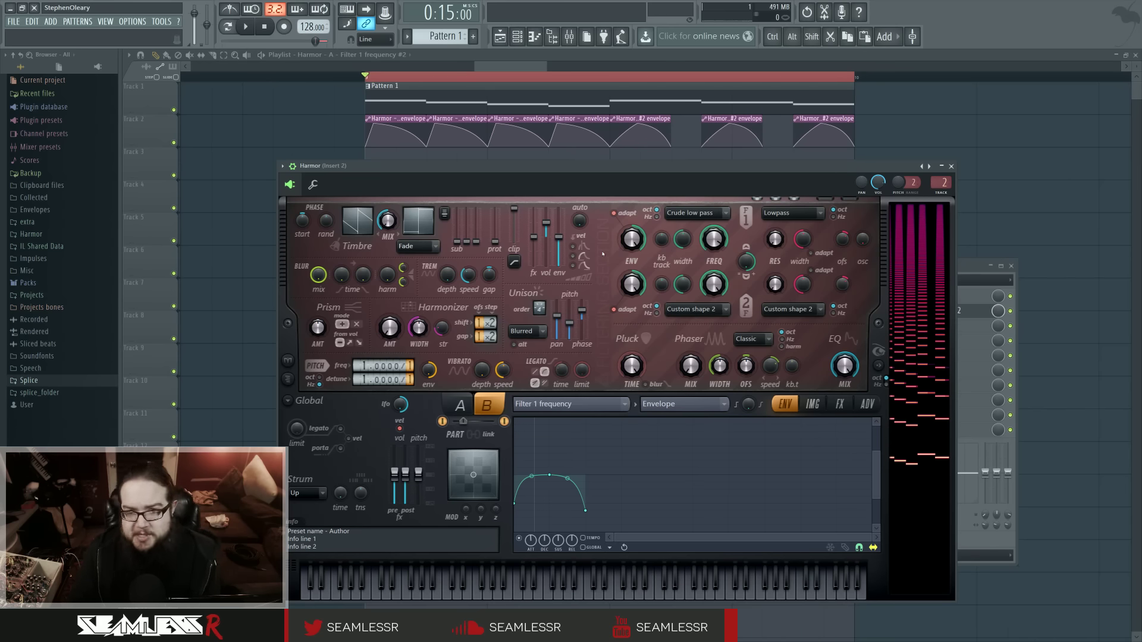
pyautogui.press('space')
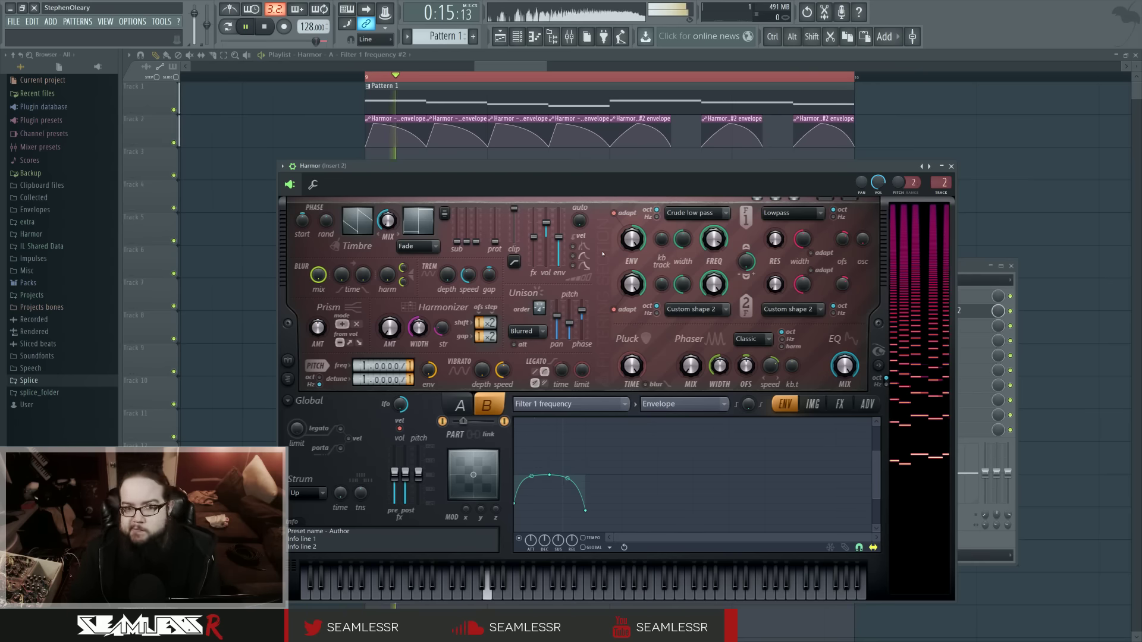
pyautogui.press('space')
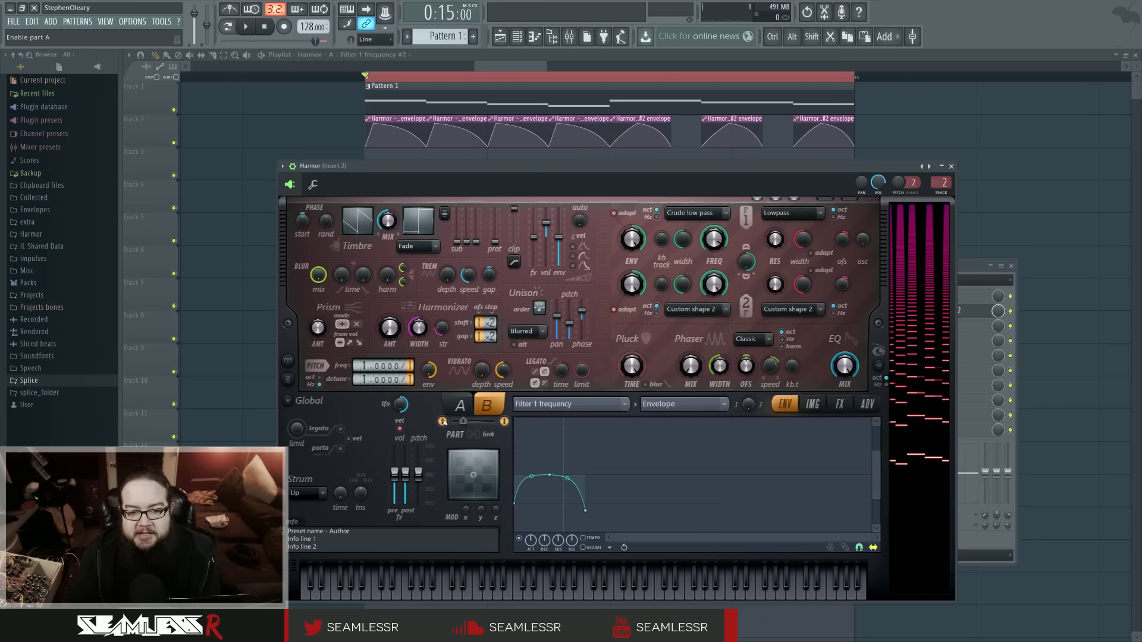
# Step: Audition Harmor with part A disabled, and again with parts A and B both enabled
pyautogui.press('space')
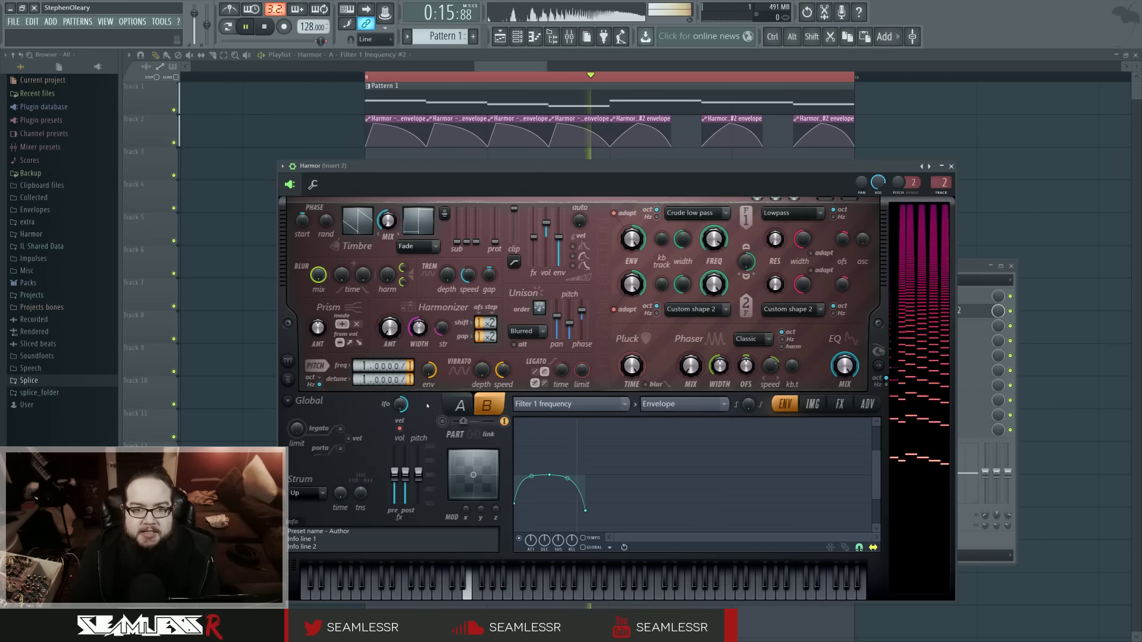
pyautogui.press('space')
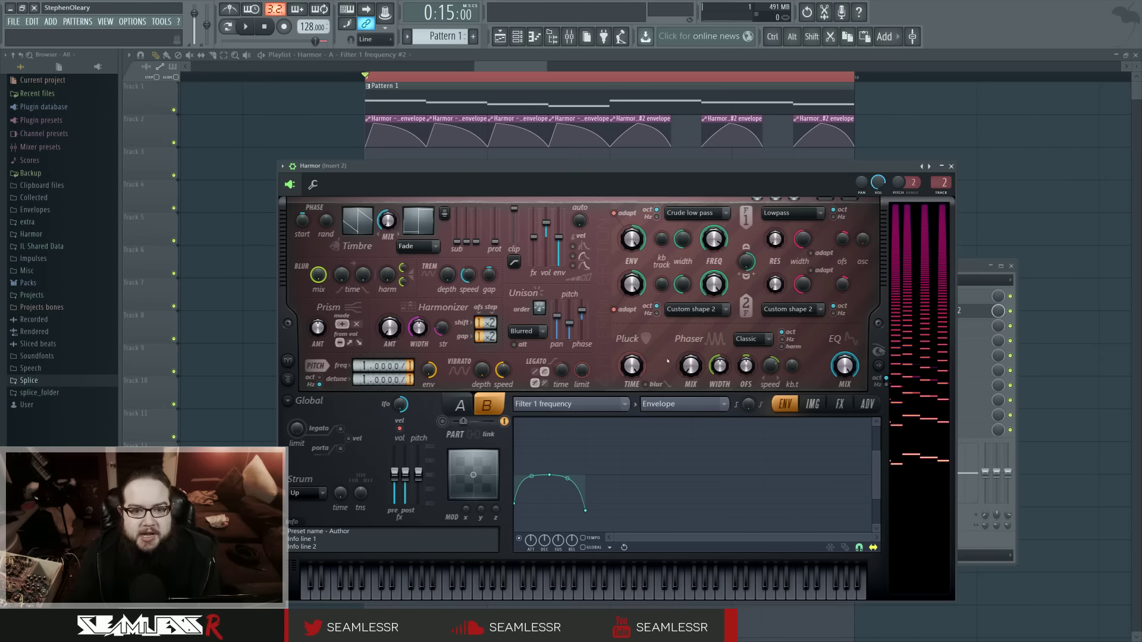
pyautogui.click(442, 421)
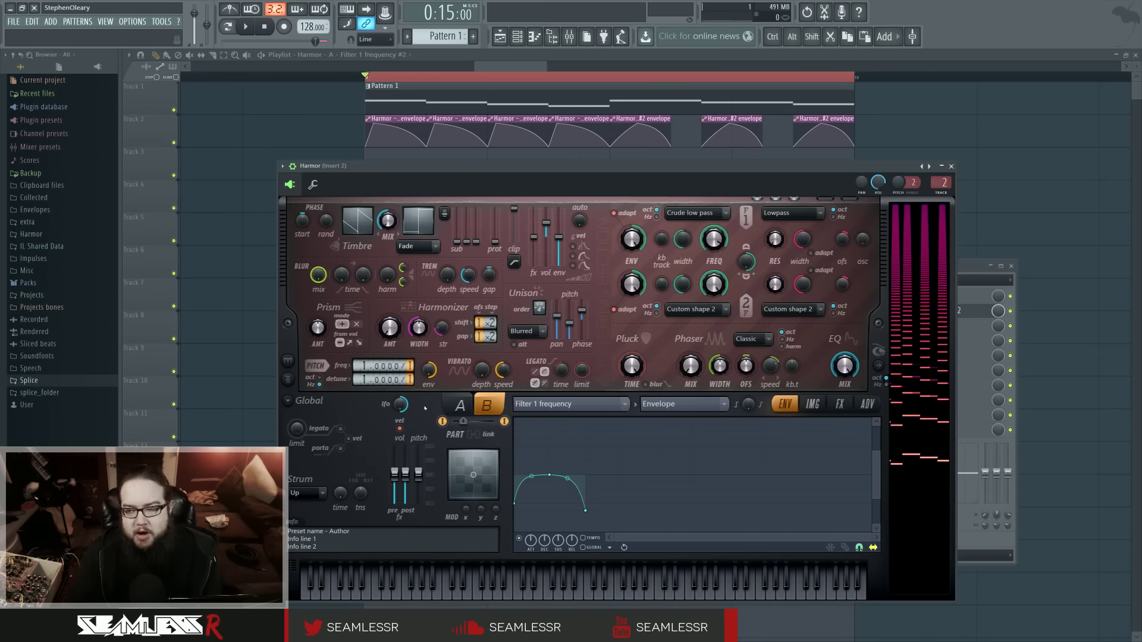
pyautogui.press('space')
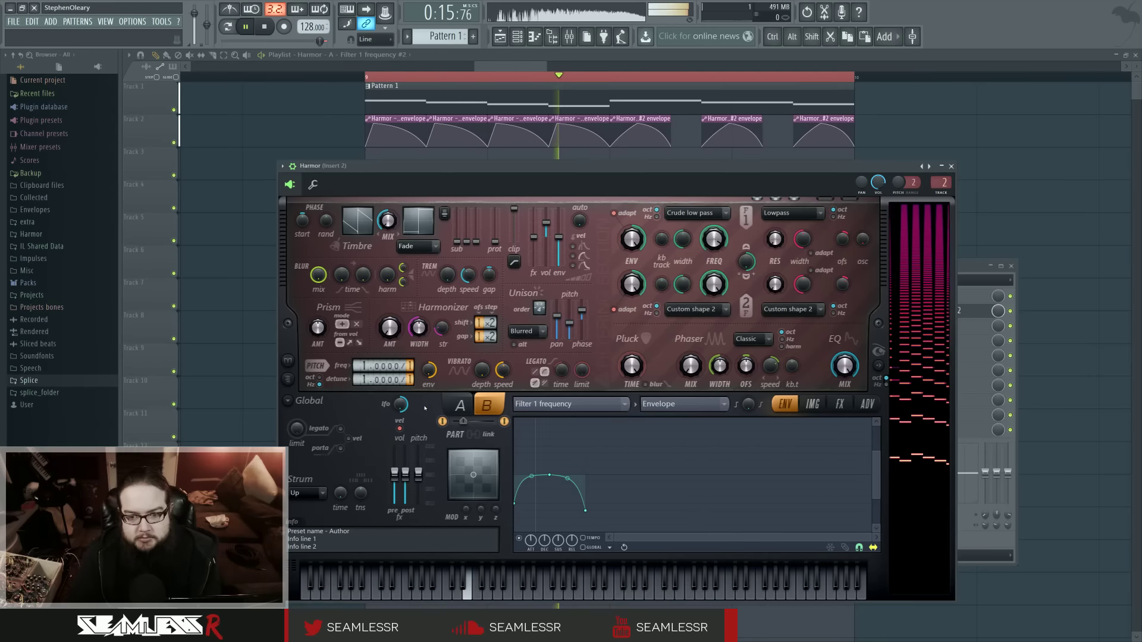
pyautogui.press('space')
# Step: Examine part B's distortion, delay, chorus and reverb settings in Harmor, and return to the envelope view
pyautogui.click(839, 405)
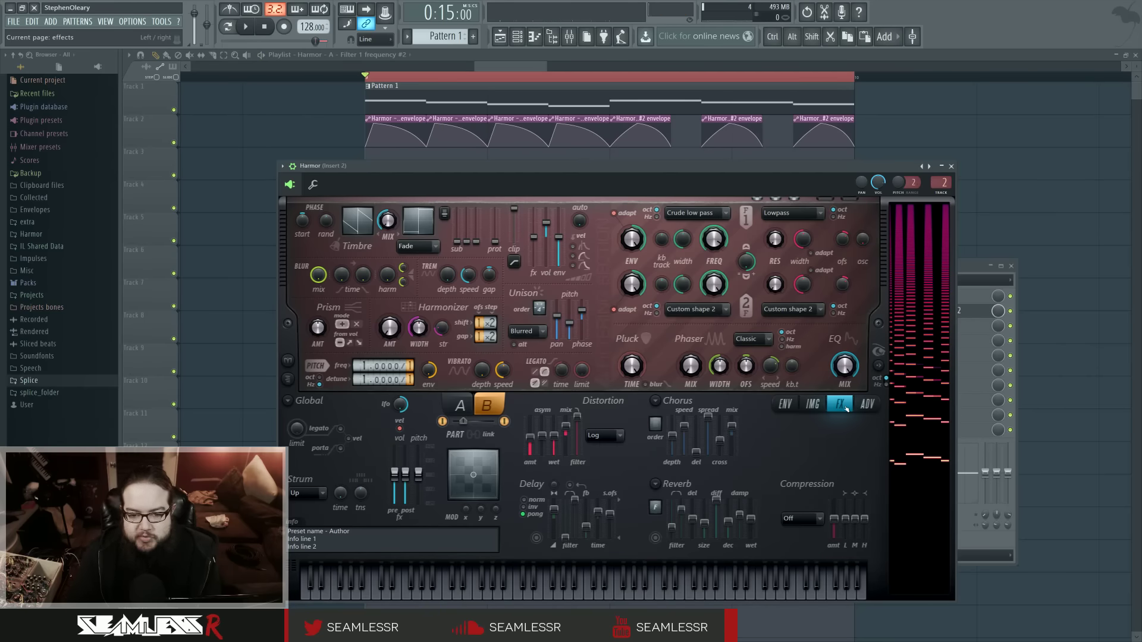
pyautogui.click(779, 405)
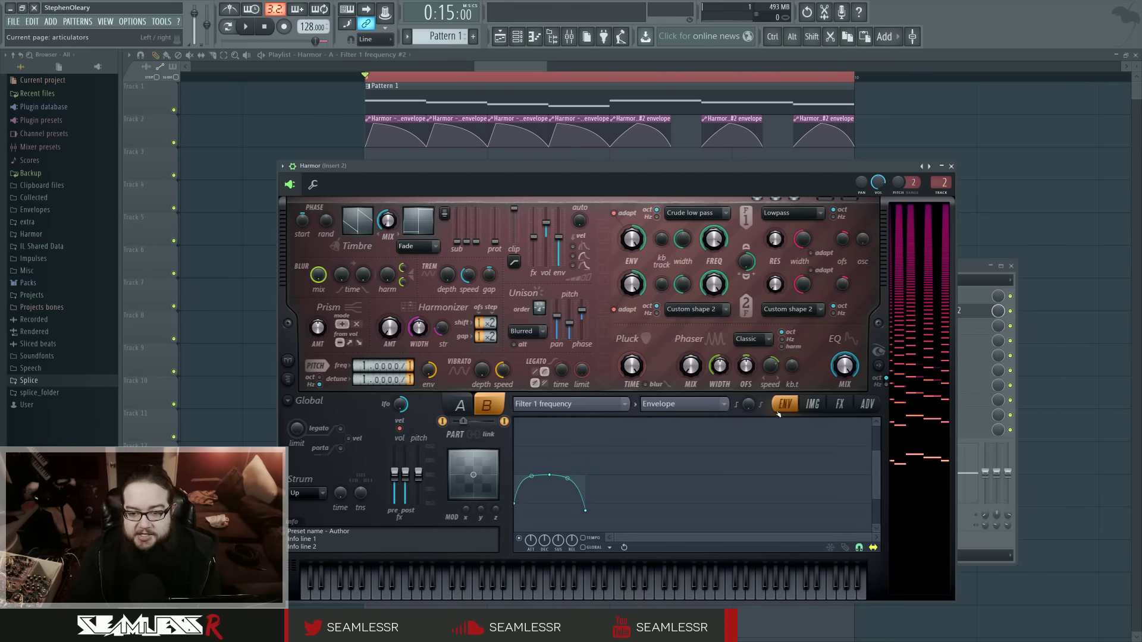
pyautogui.click(839, 405)
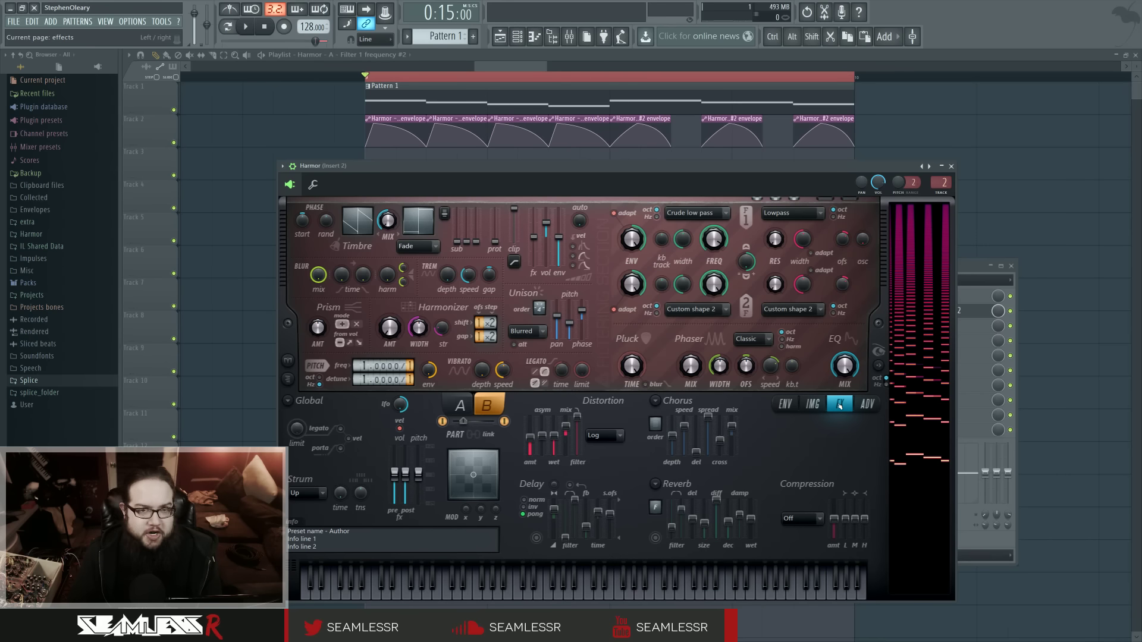
pyautogui.click(788, 406)
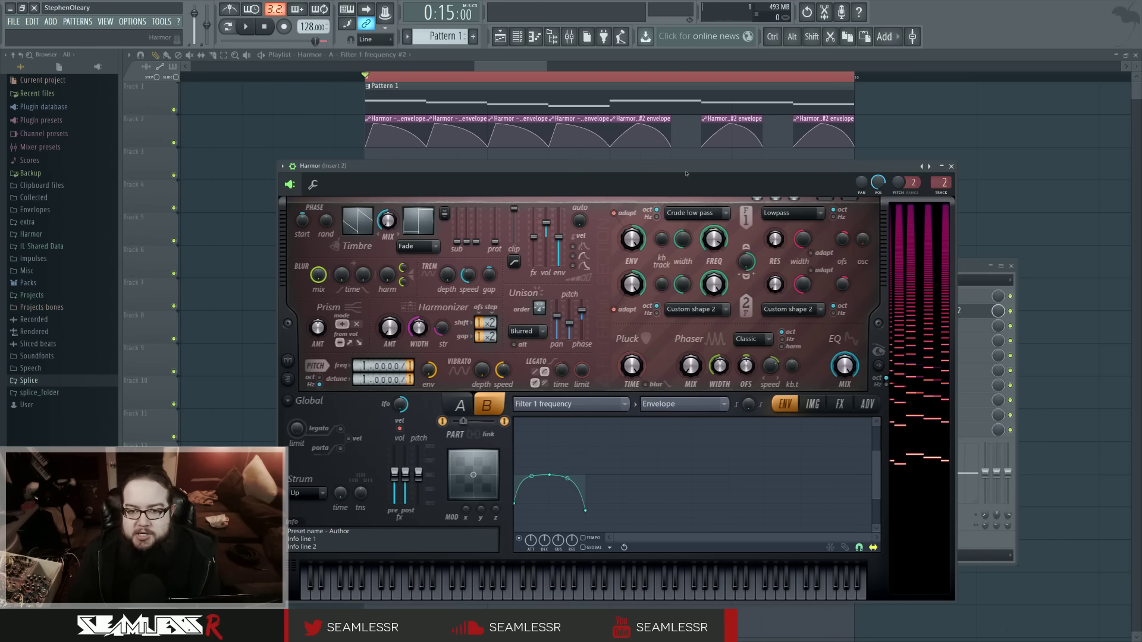
# Step: Display Harmor's part A settings and check the options of its filter 1 frequency knob
pyautogui.moveTo(752, 166); pyautogui.dragTo(754, 176)
pyautogui.click(496, 418)
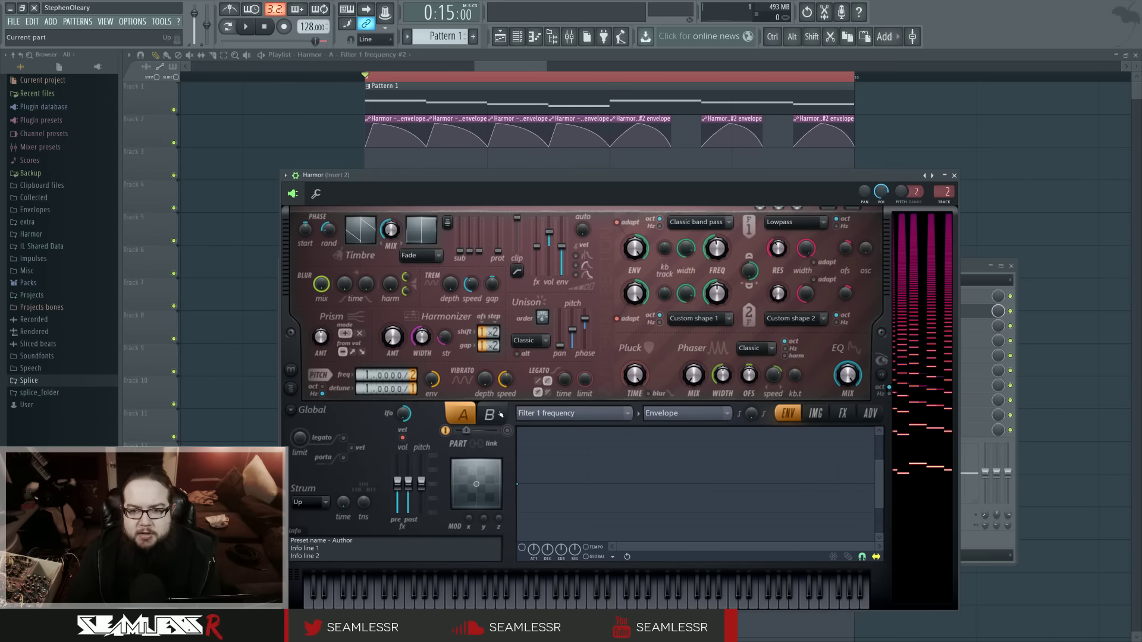
pyautogui.rightClick(717, 245)
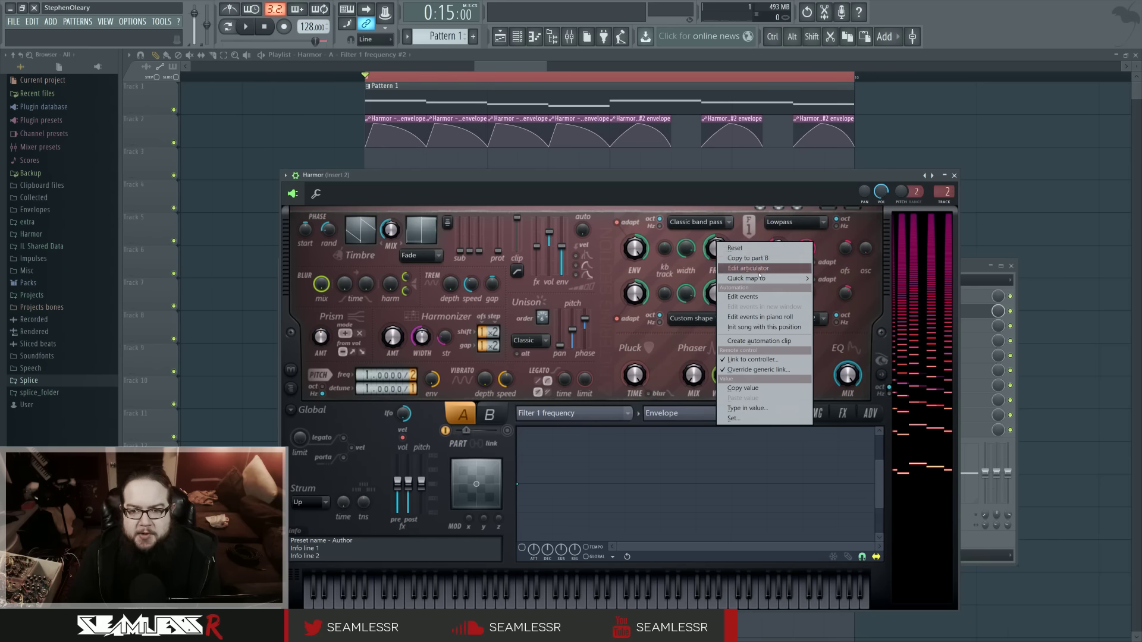
pyautogui.click(714, 257)
# Step: Review the Fruity Reeverb 2 settings on mixer Insert 2 and part A's built-in reverb settings in Harmor
pyautogui.click(999, 312)
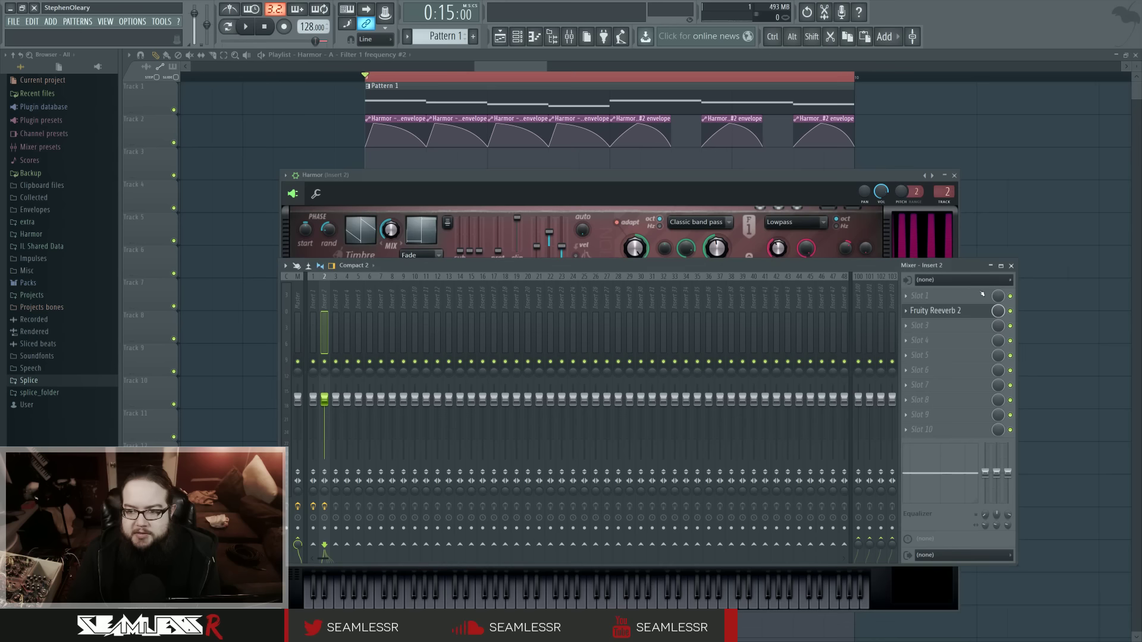
pyautogui.click(934, 310)
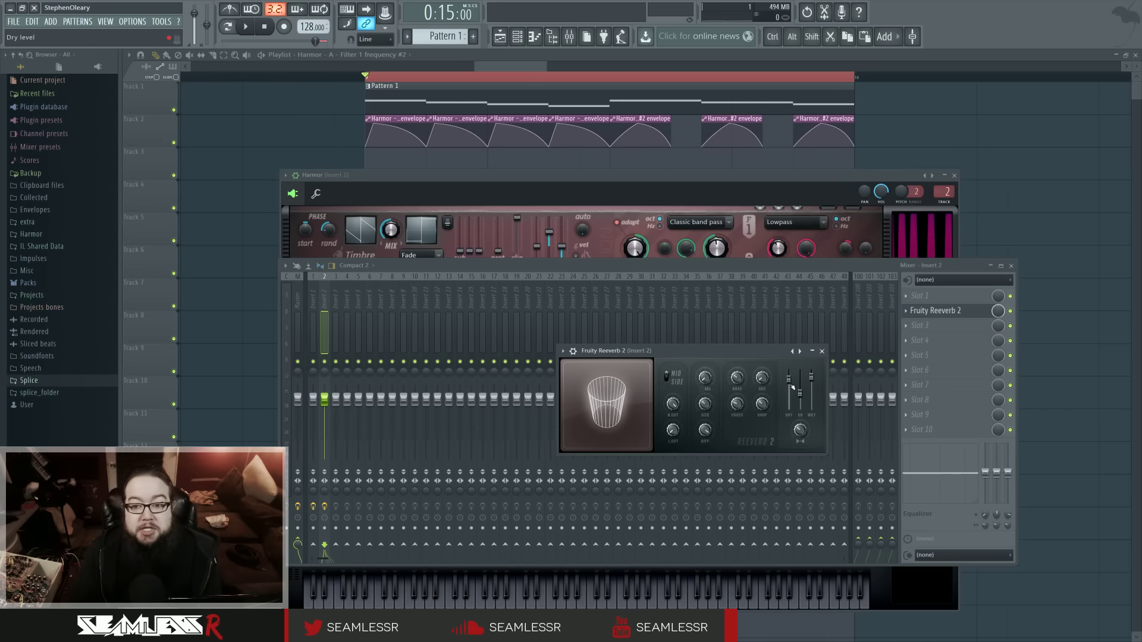
pyautogui.click(748, 177)
pyautogui.click(842, 412)
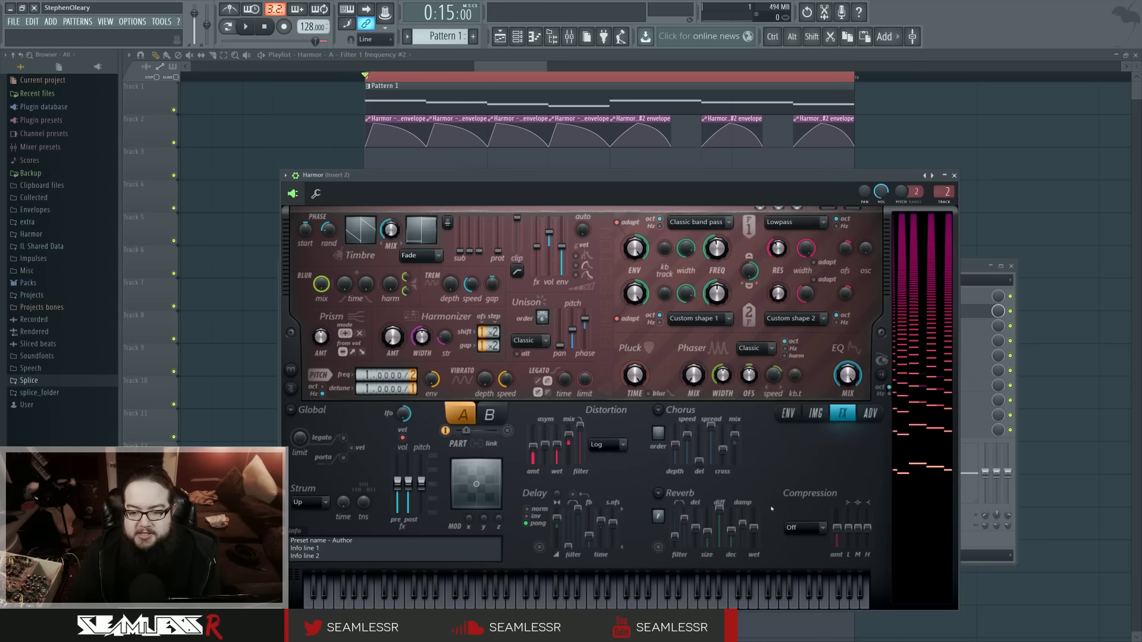
pyautogui.moveTo(753, 530); pyautogui.dragTo(754, 528)
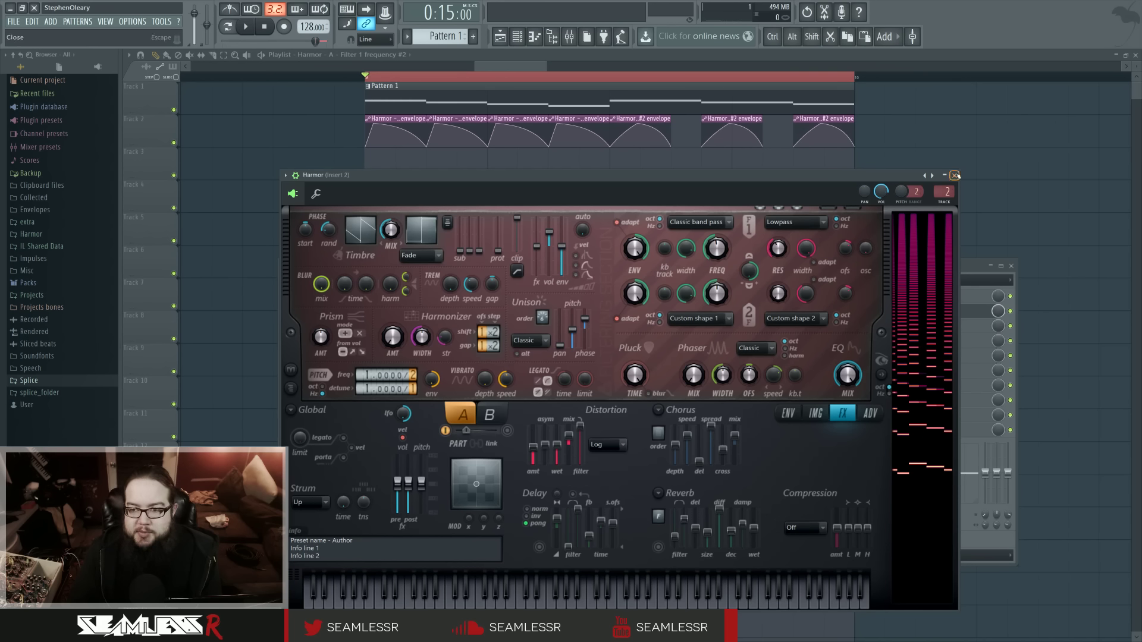
# Step: Audition the pattern and display the Unison index mapping of part A's filter 1 frequency in Harmor
pyautogui.moveTo(567, 178); pyautogui.dragTo(582, 180)
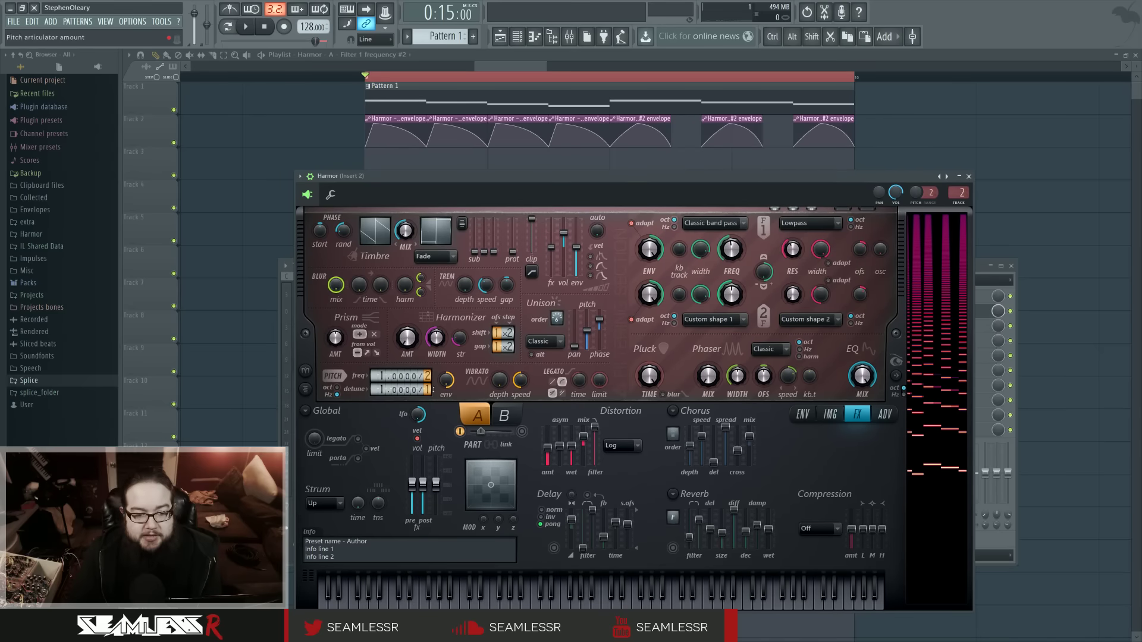
pyautogui.press('space')
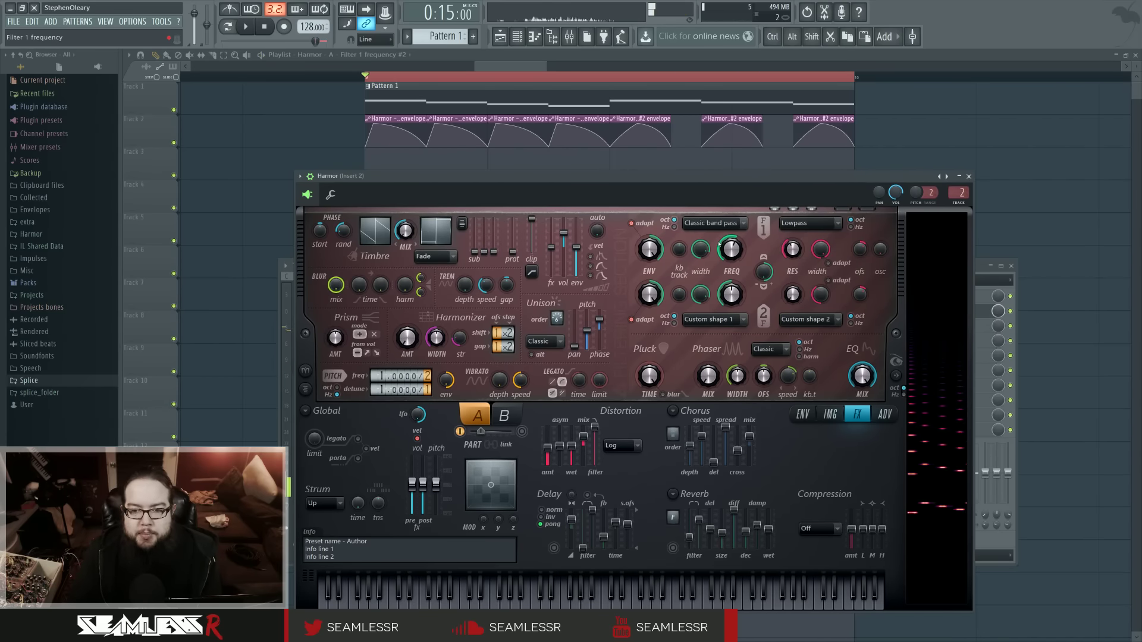
pyautogui.rightClick(731, 248)
pyautogui.click(785, 275)
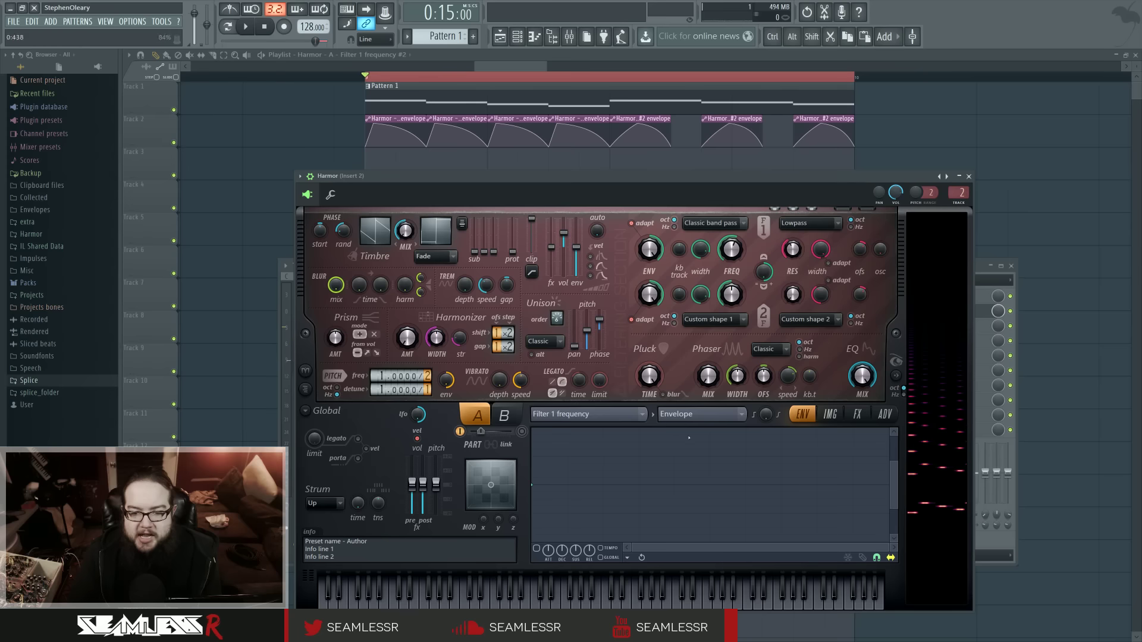
pyautogui.click(702, 413)
pyautogui.click(702, 511)
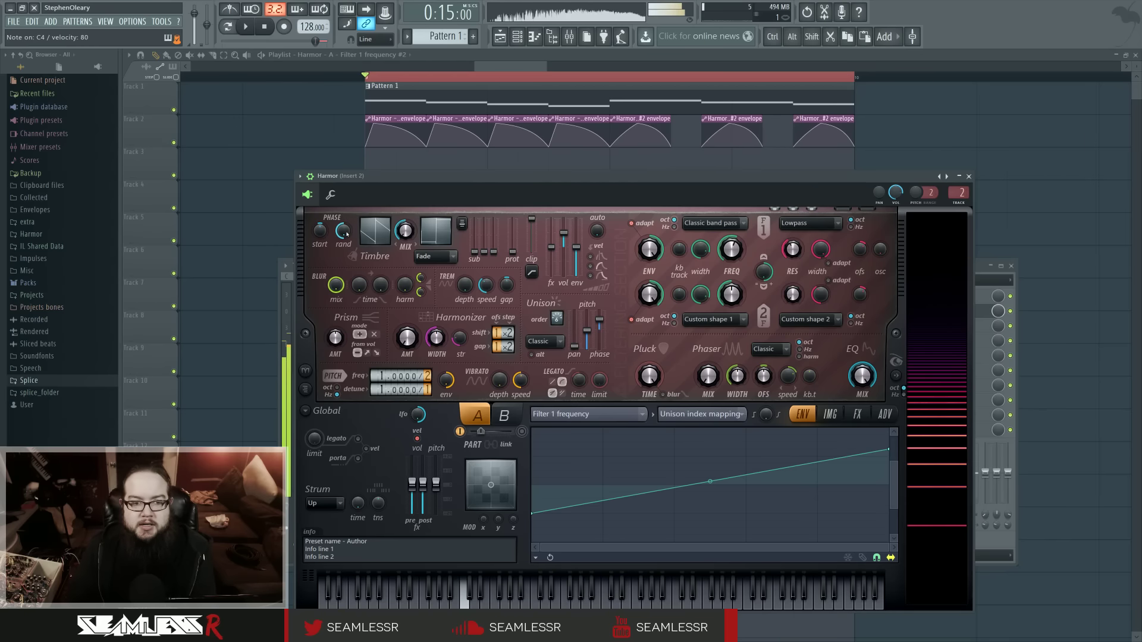
# Step: Examine part A's Harmonic unison pitch curve, check the effects and image pages, and return to the envelope view
pyautogui.moveTo(343, 232)
pyautogui.mouseDown()
pyautogui.moveTo(343, 211)
pyautogui.moveTo(343, 253)
pyautogui.mouseUp()
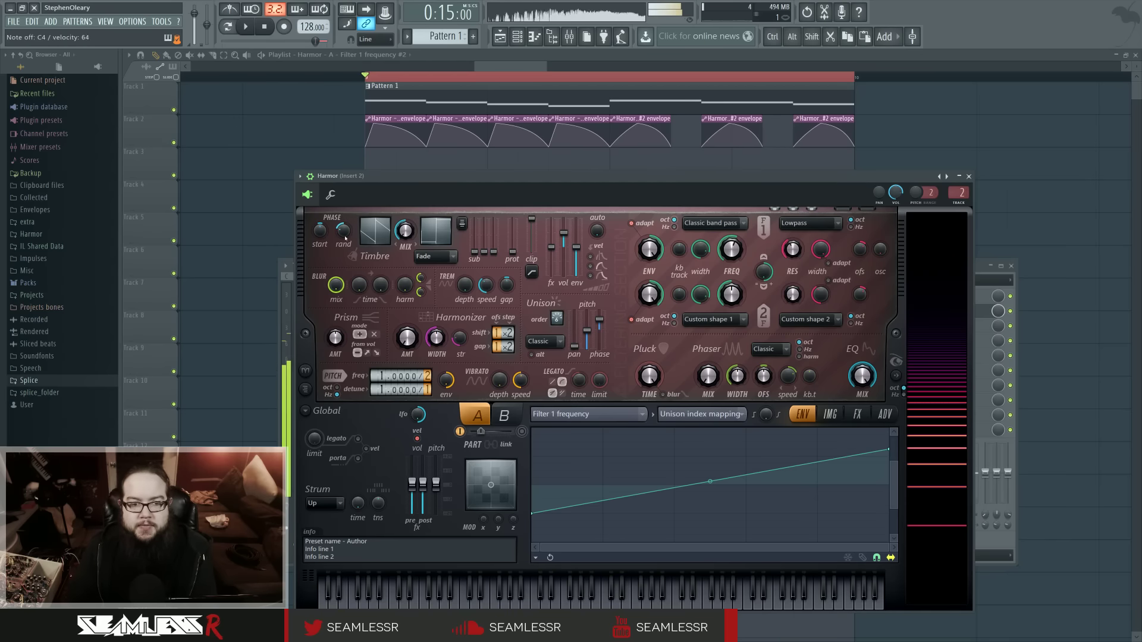
pyautogui.click(586, 414)
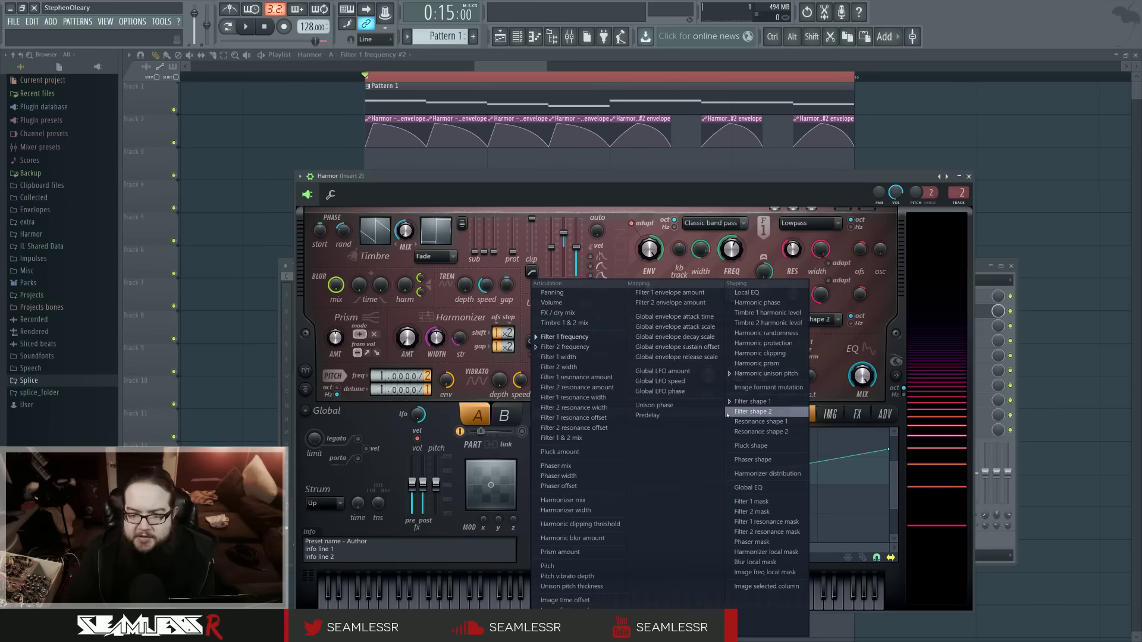
pyautogui.click(751, 375)
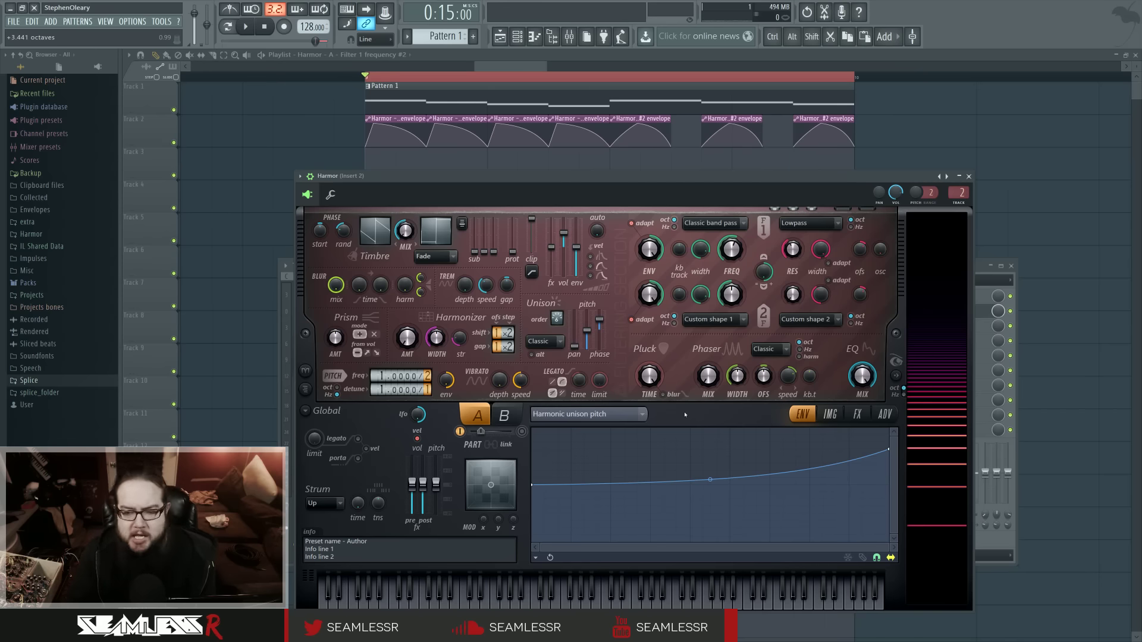
pyautogui.click(853, 418)
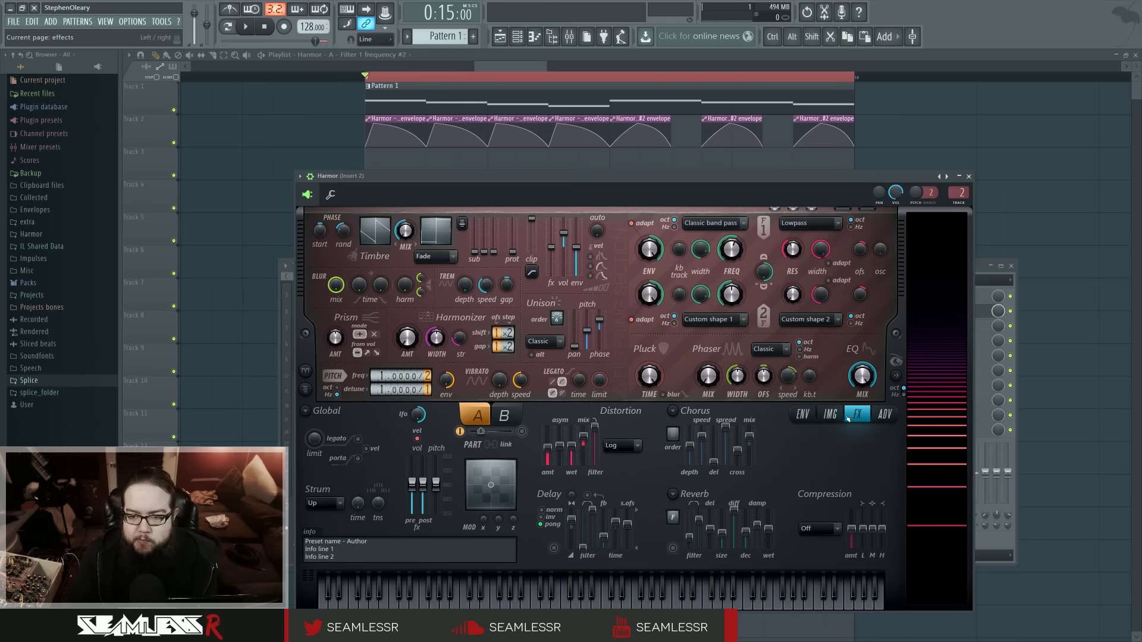
pyautogui.click(830, 415)
pyautogui.click(803, 415)
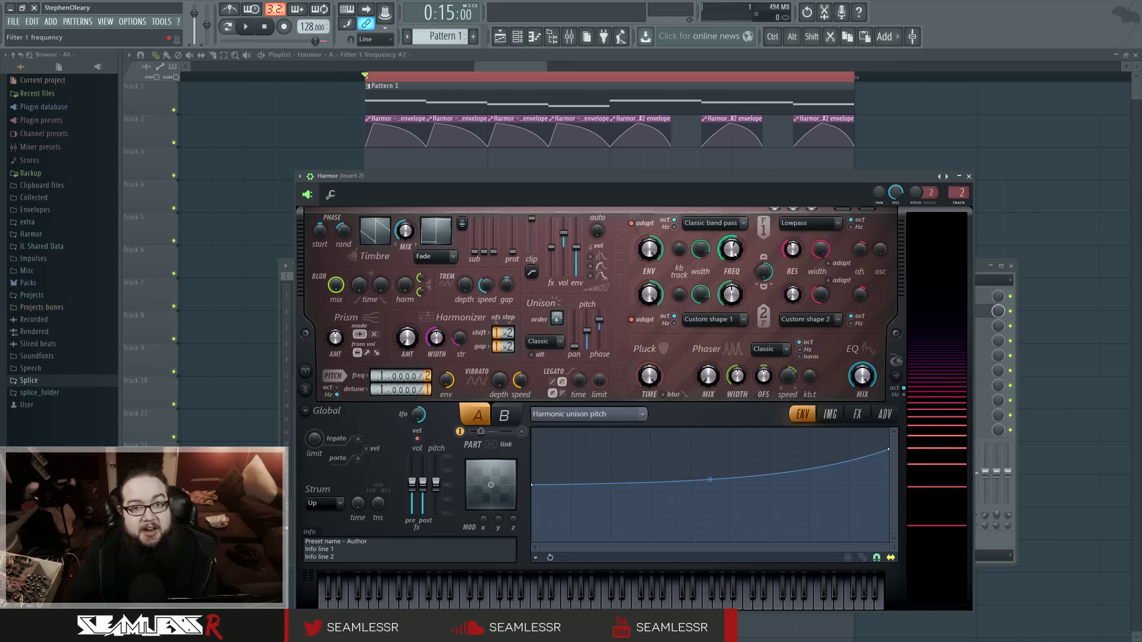
# Step: Open Edison on mixer Insert 1 and examine the reference sound's spectrogram
pyautogui.click(569, 36)
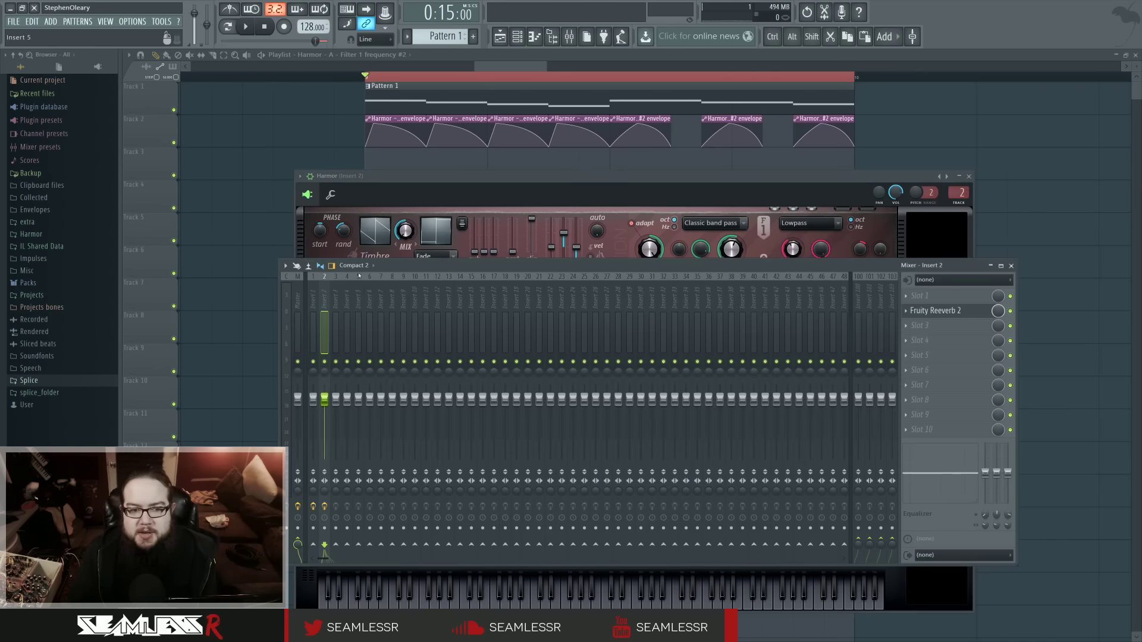
pyautogui.click(944, 310)
pyautogui.click(944, 310)
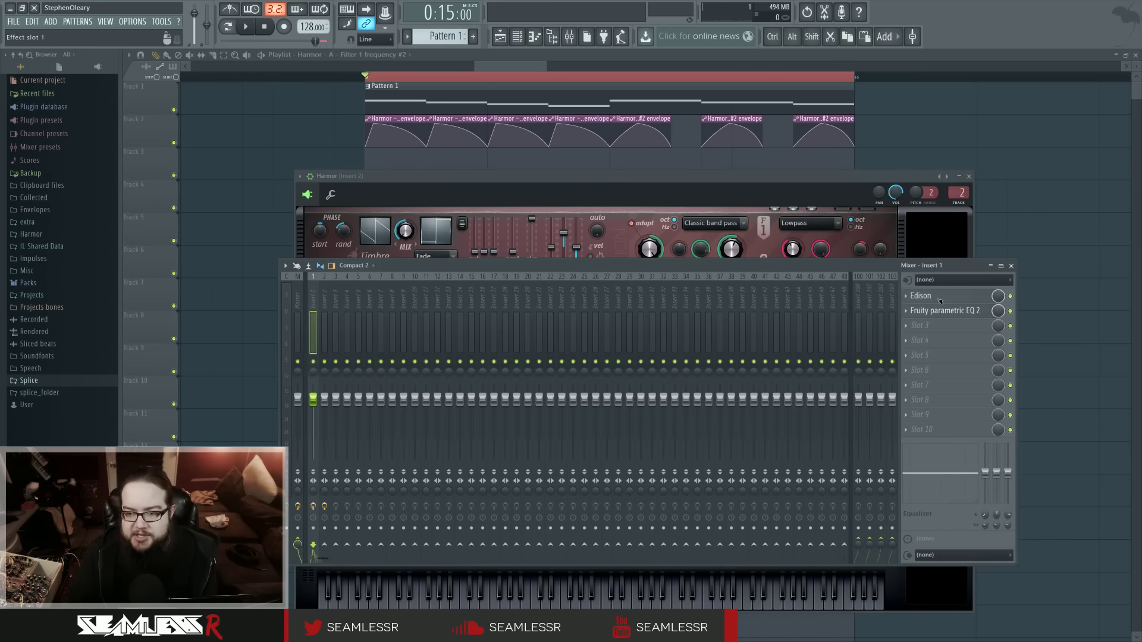
pyautogui.click(936, 296)
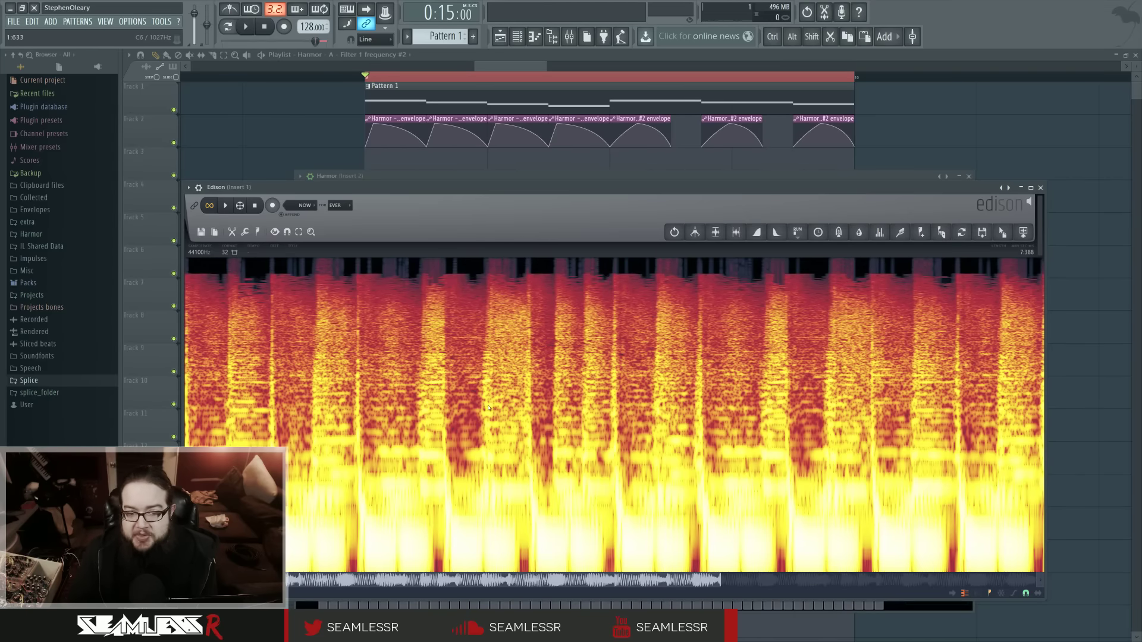
pyautogui.scroll(3, 491, 413)
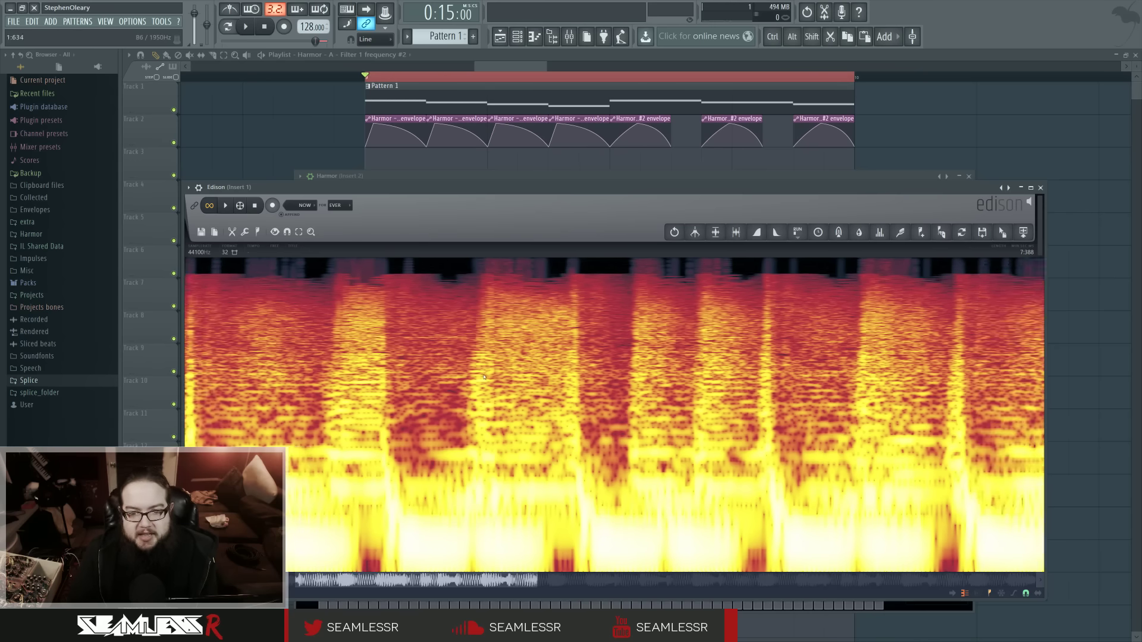
pyautogui.scroll(-4, 485, 376)
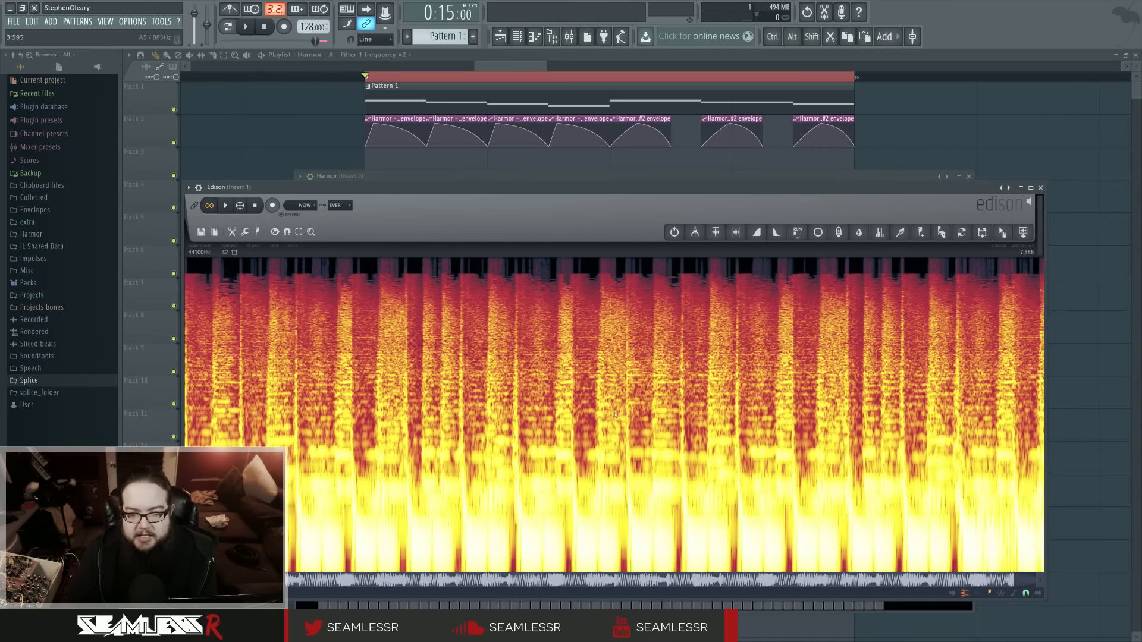
# Step: Play back the reference recording in Edison
pyautogui.press('space')
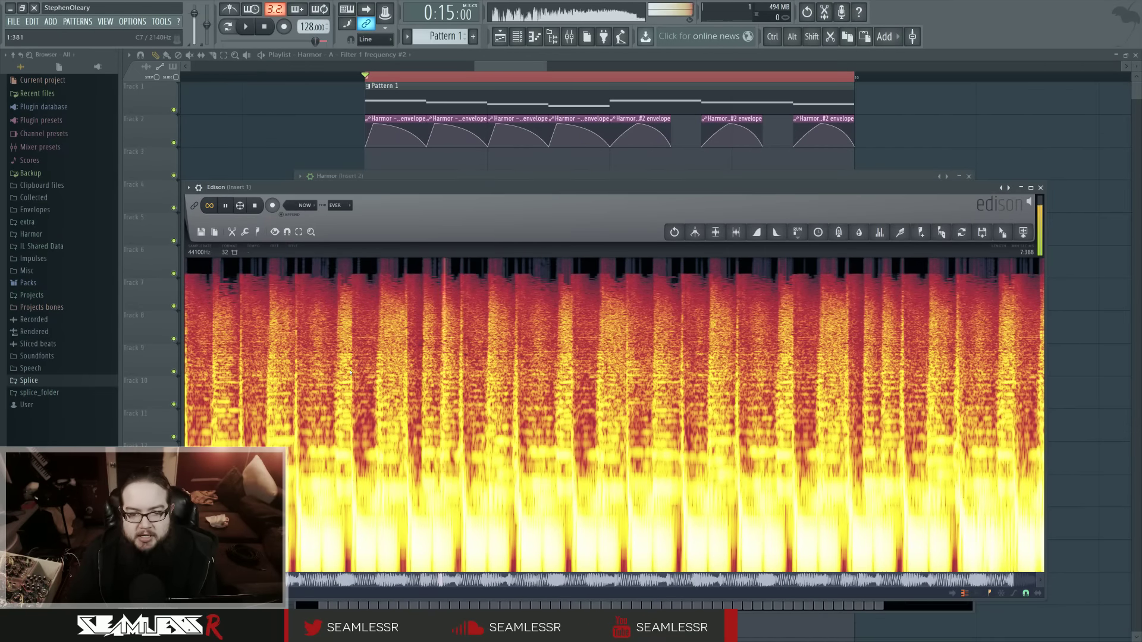
pyautogui.press('space')
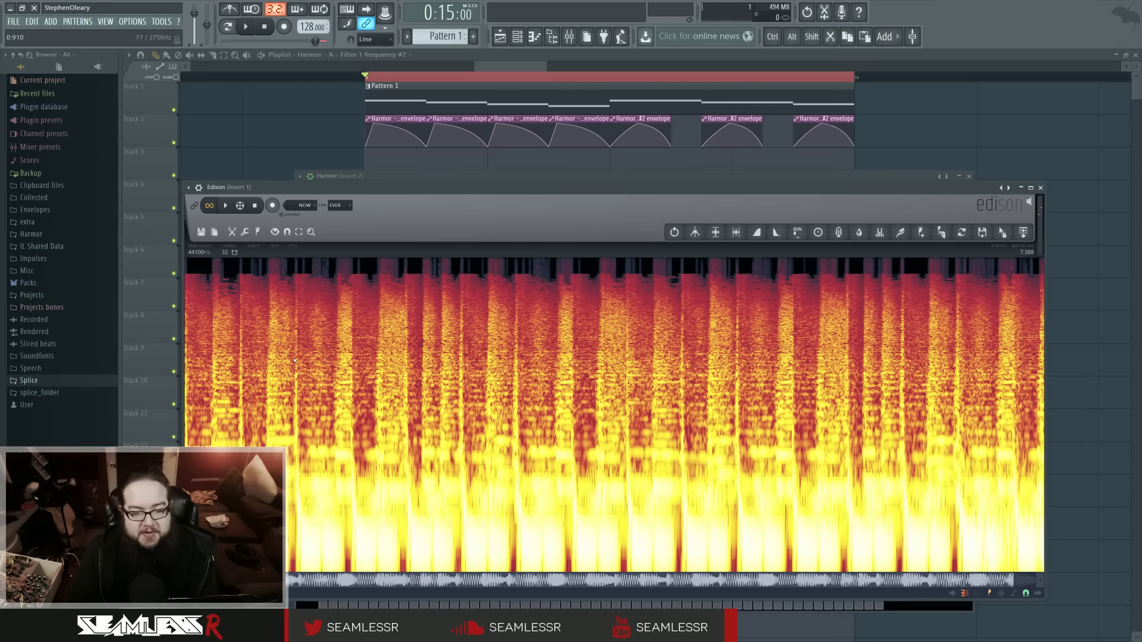
pyautogui.press('space')
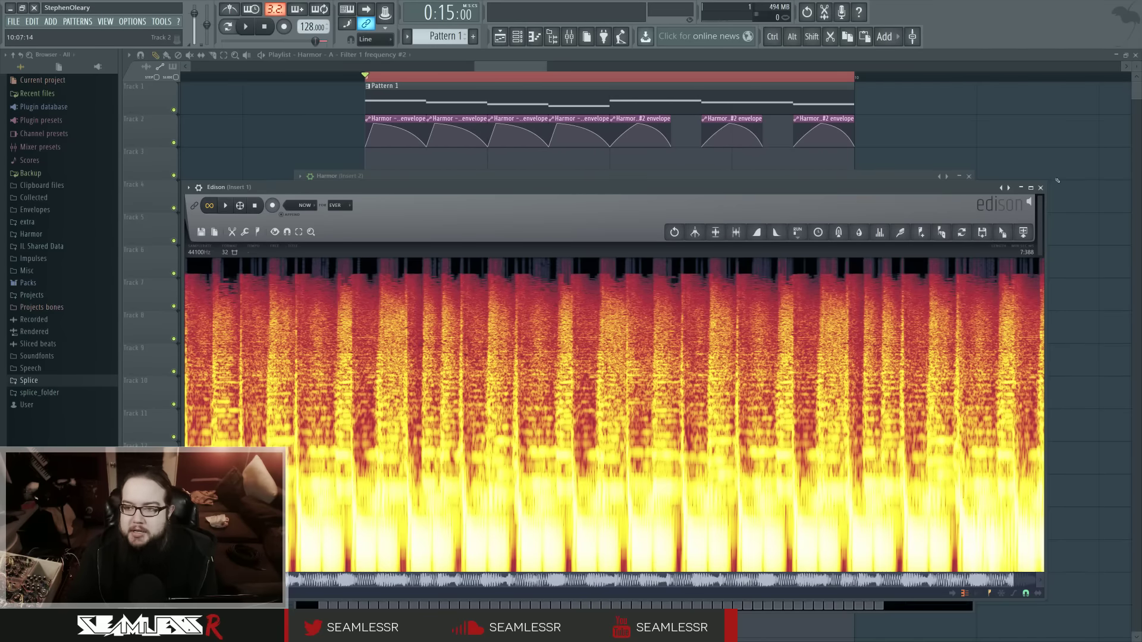
# Step: Close Edison and bring the Harmor window in front of the mixer
pyautogui.click(1031, 187)
pyautogui.click(1116, 56)
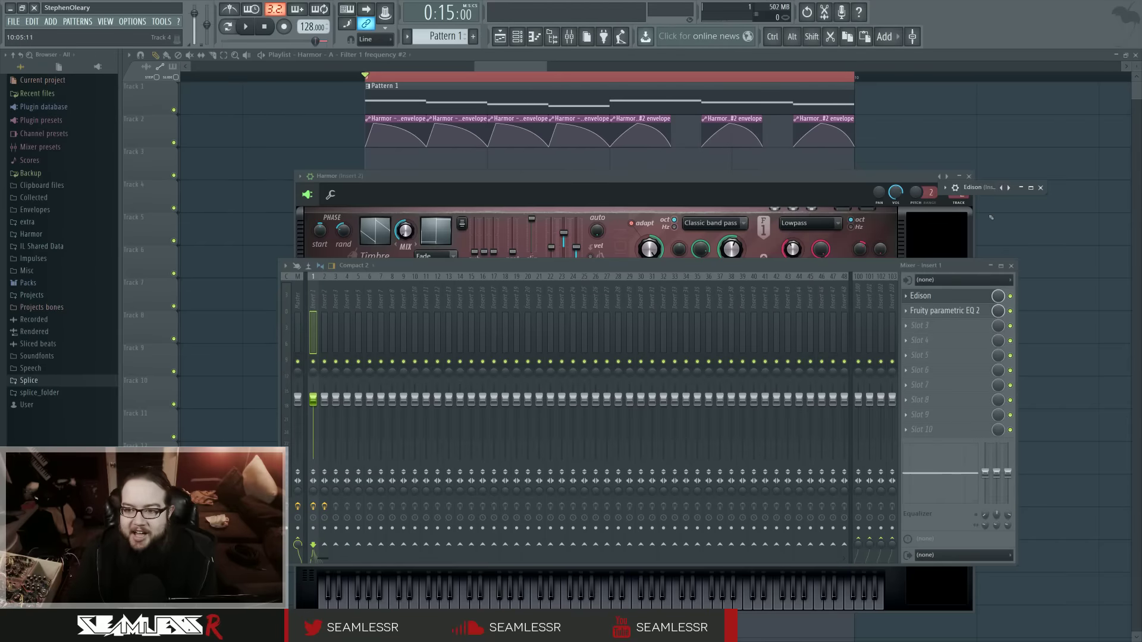
pyautogui.click(1021, 188)
pyautogui.moveTo(950, 191); pyautogui.dragTo(957, 197)
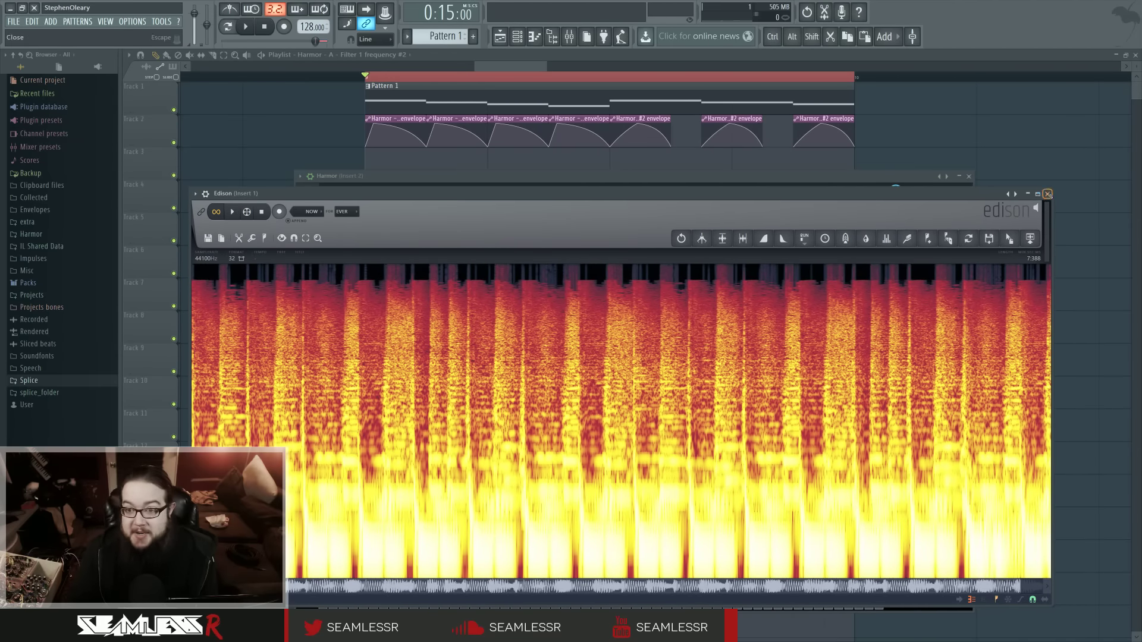
pyautogui.click(1047, 194)
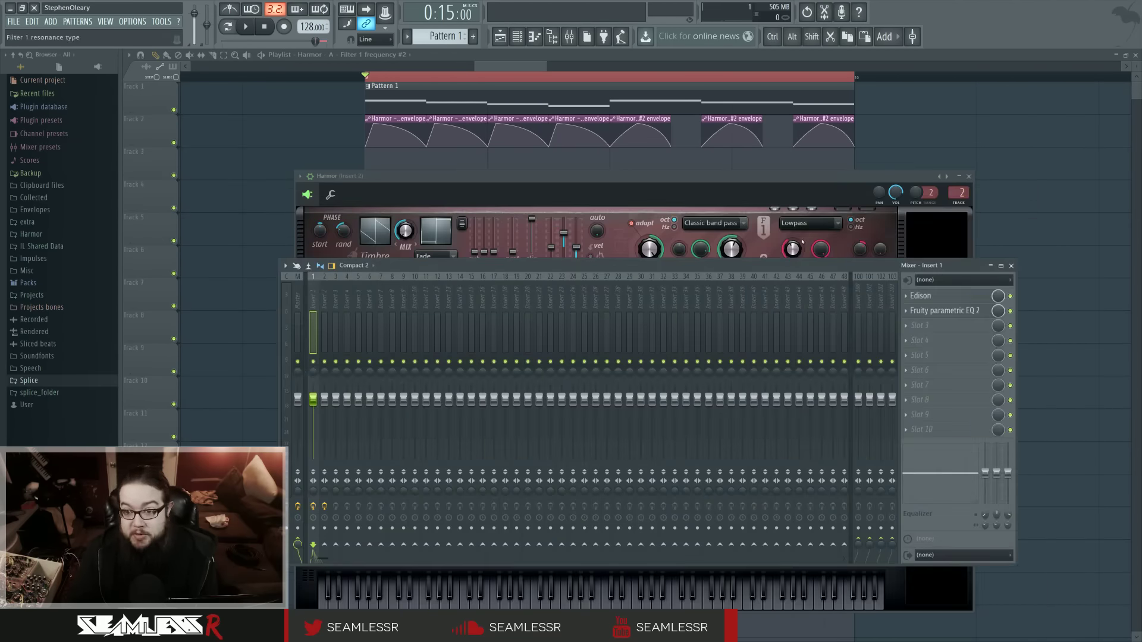
pyautogui.click(633, 178)
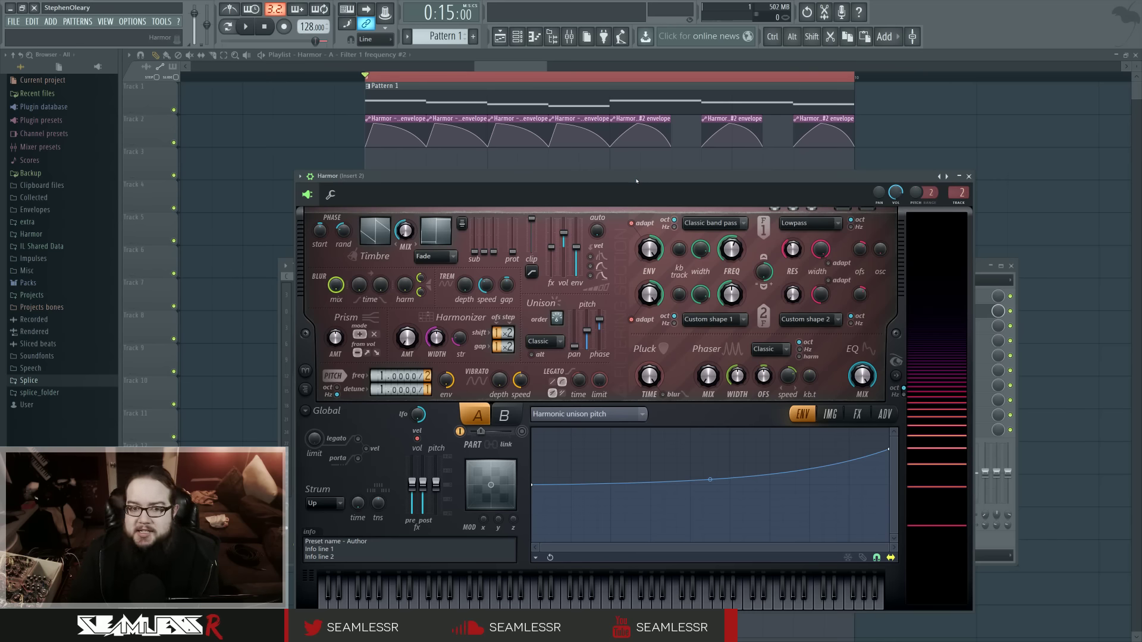
# Step: Audition the Harmor pattern and display part A's filter 1 frequency Unison index mapping
pyautogui.press('space')
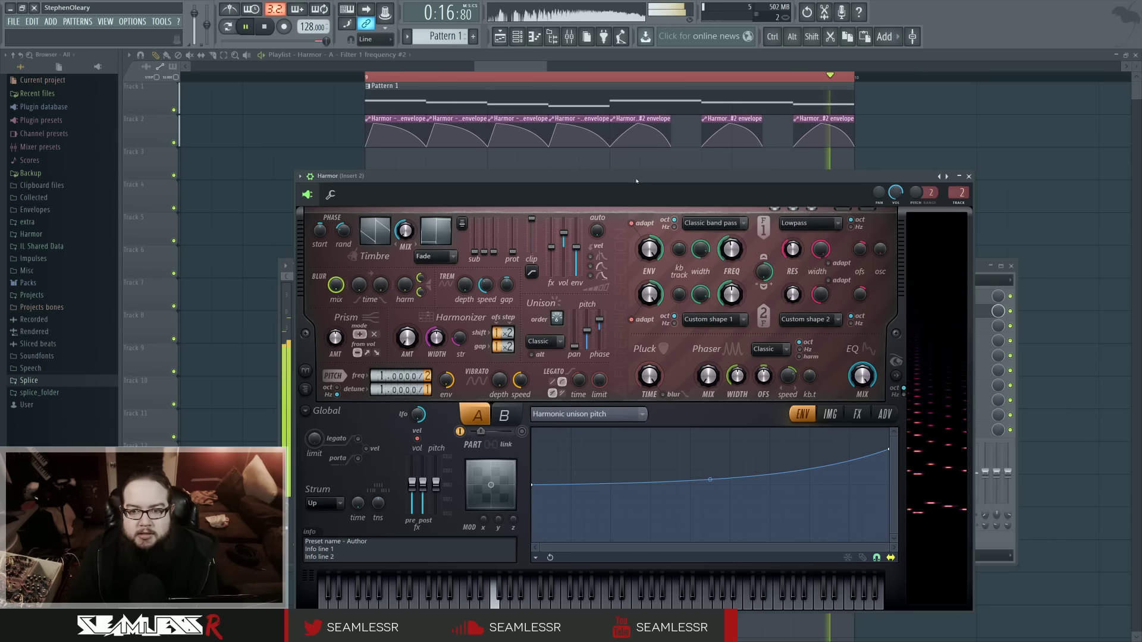
pyautogui.press('space')
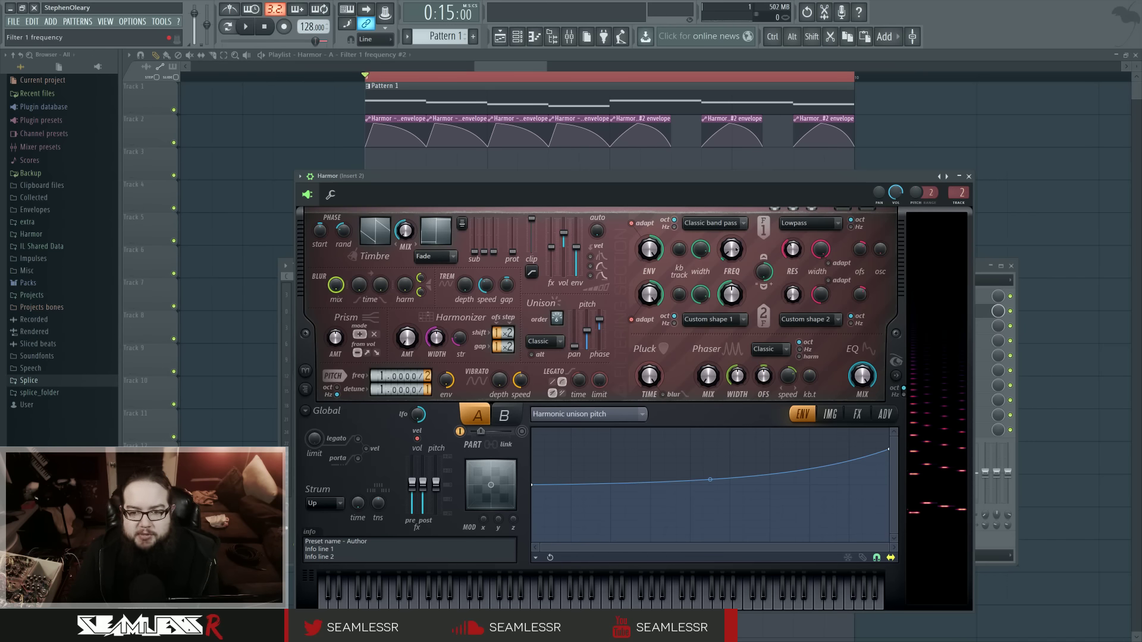
pyautogui.rightClick(735, 246)
pyautogui.click(767, 264)
pyautogui.rightClick(734, 252)
pyautogui.click(773, 279)
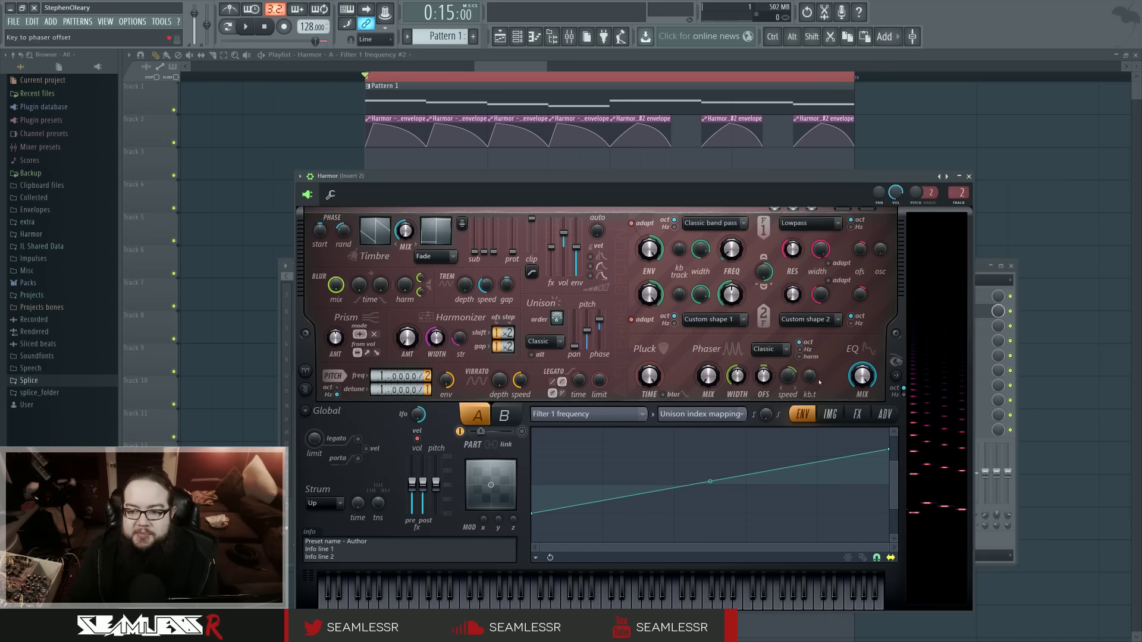
# Step: Audition the pattern with part A's filter 1 resonance amount lowered to 6%, and raise it back to about 37%
pyautogui.click(795, 254)
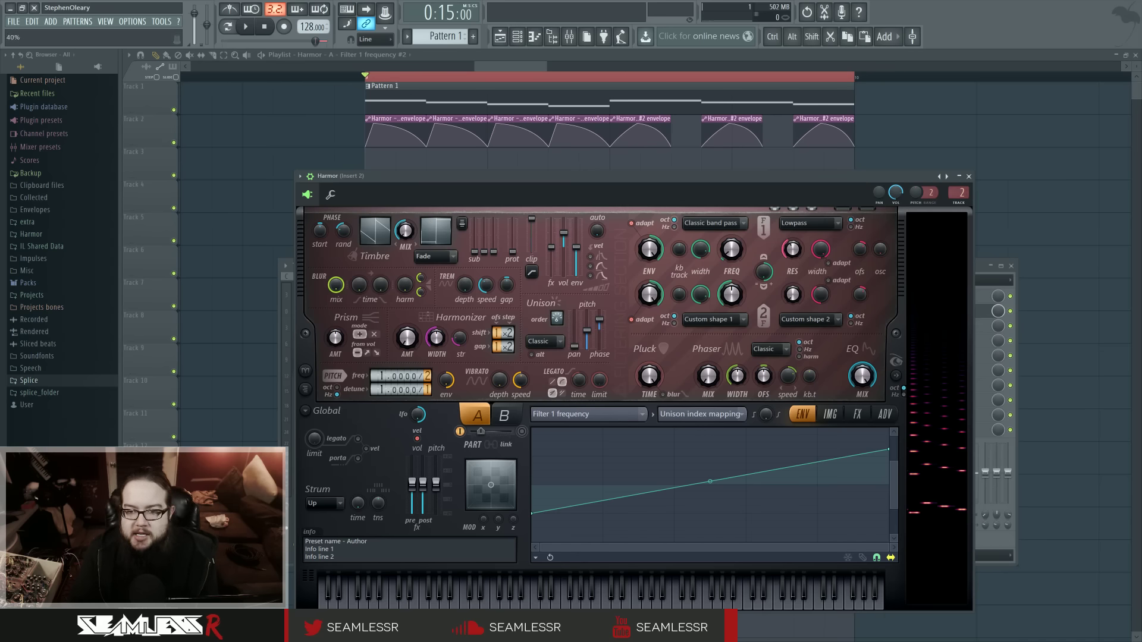
pyautogui.press('space')
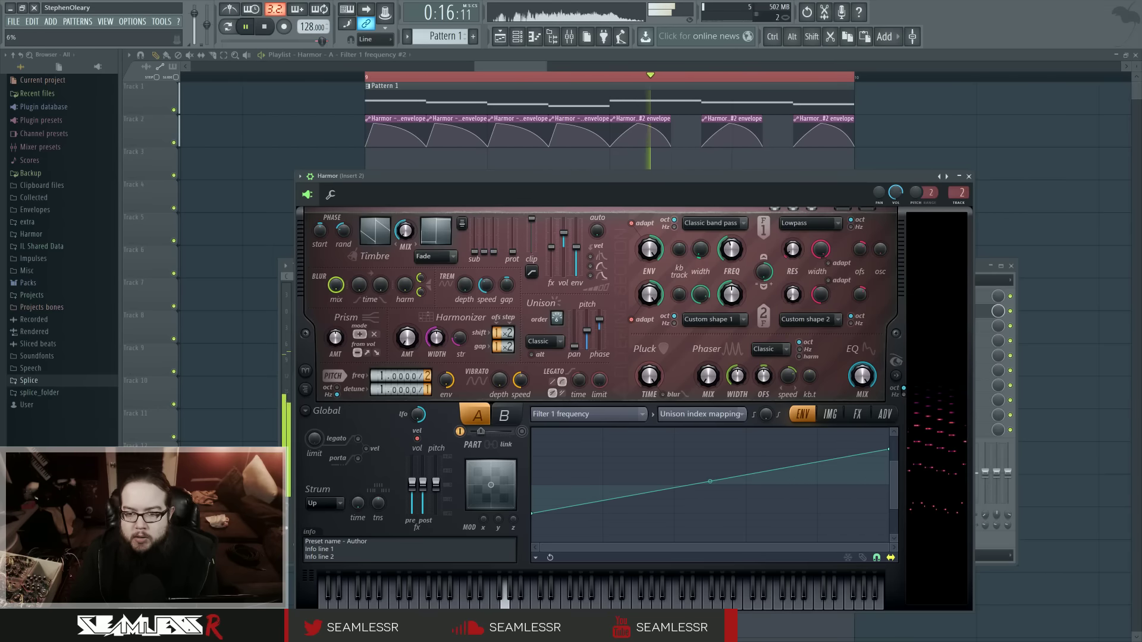
pyautogui.moveTo(792, 248); pyautogui.dragTo(792, 232)
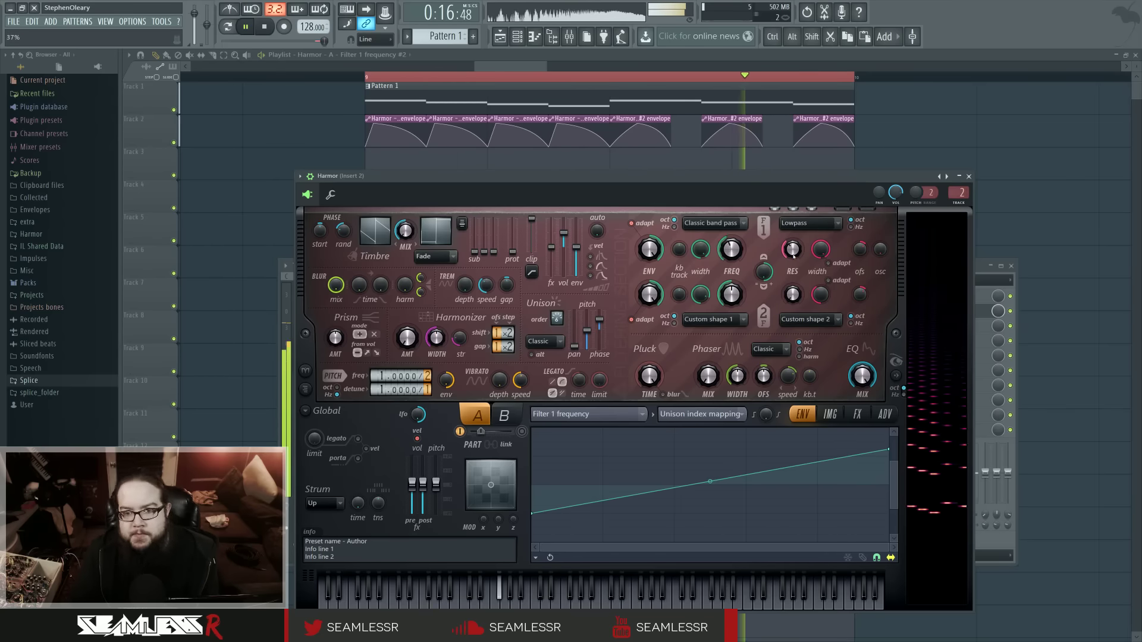
pyautogui.press('space')
# Step: Examine the filter 1 frequency automation clip's channel settings, including its output max level, and close them
pyautogui.doubleClick(526, 121)
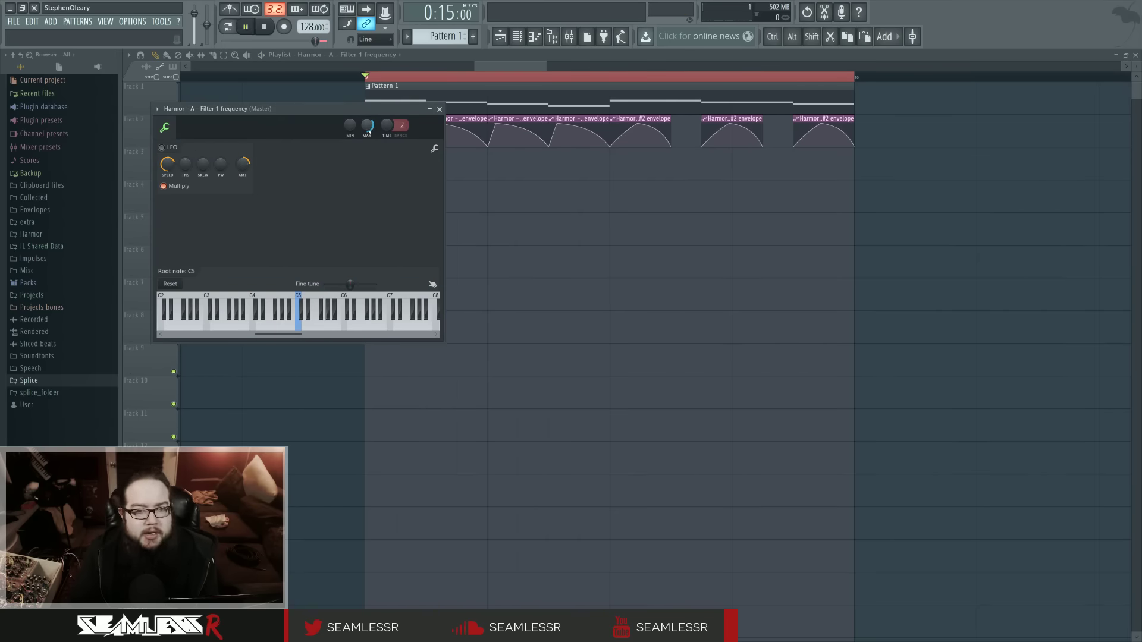
pyautogui.press('space')
pyautogui.press('space')
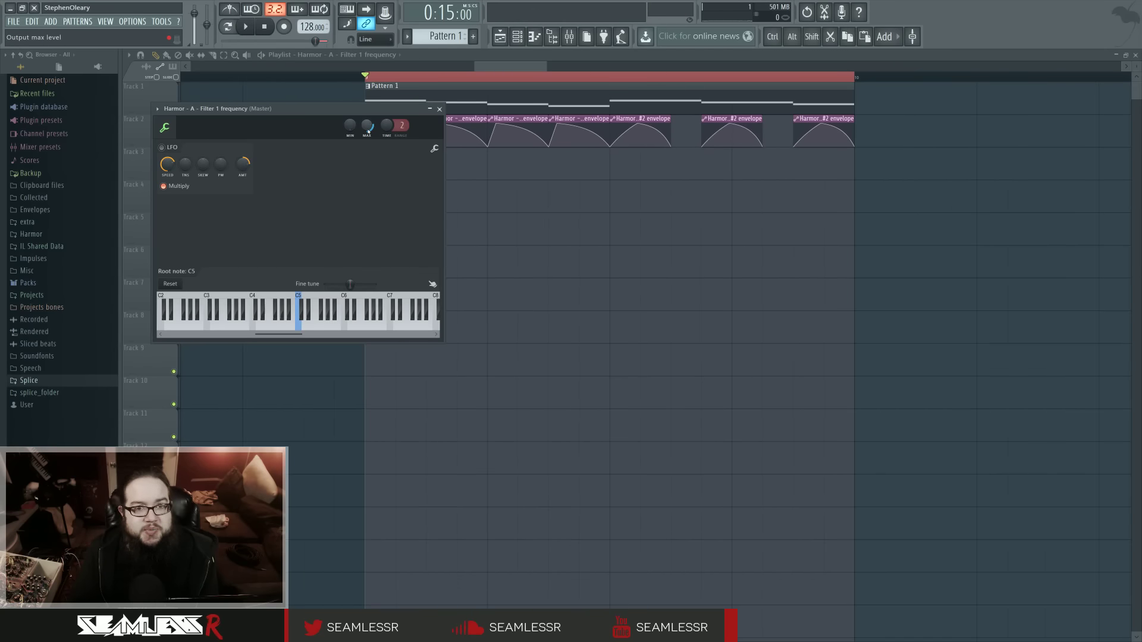
pyautogui.click(495, 119)
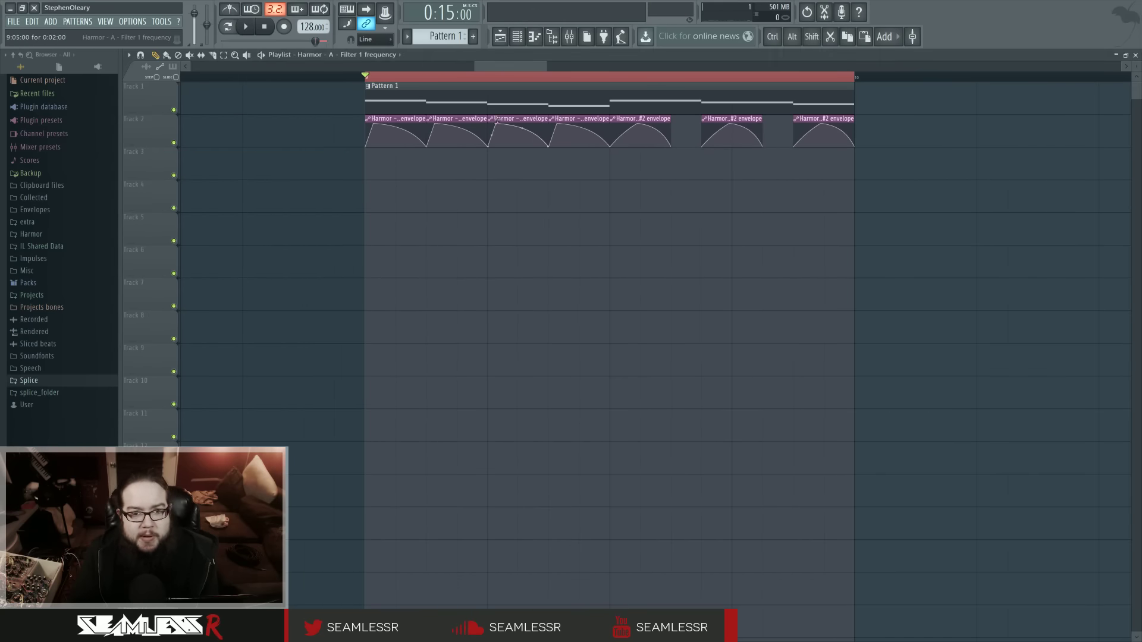
pyautogui.doubleClick(458, 119)
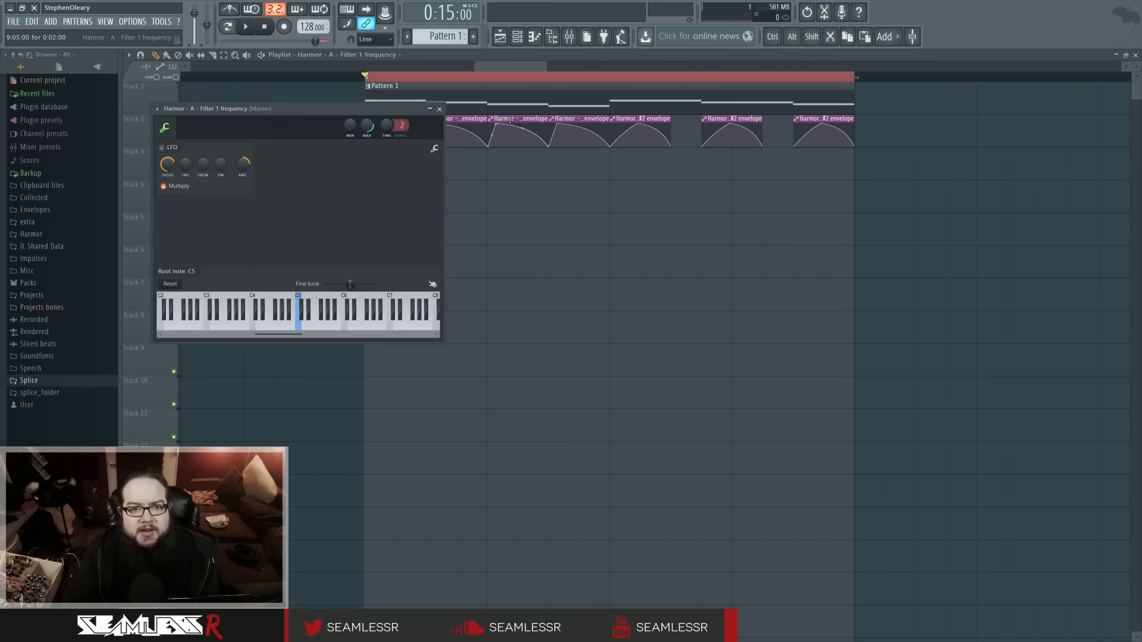
pyautogui.click(372, 127)
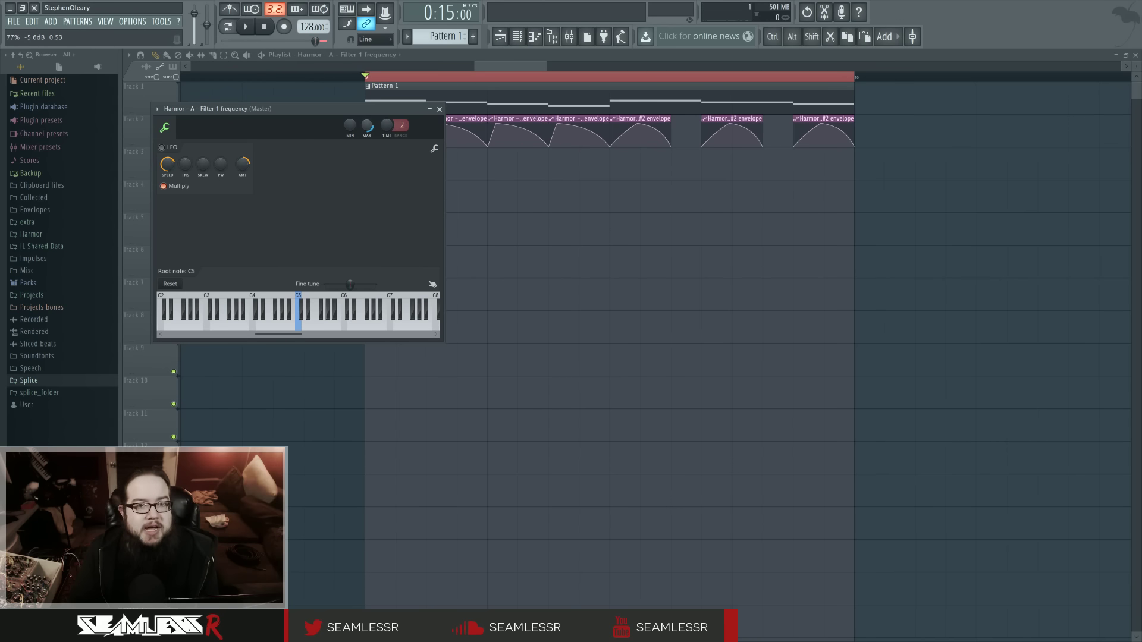
pyautogui.click(439, 109)
# Step: Try a lower peak on the filter 1 frequency automation envelope, and display the Harmor window again
pyautogui.moveTo(496, 123); pyautogui.dragTo(497, 133)
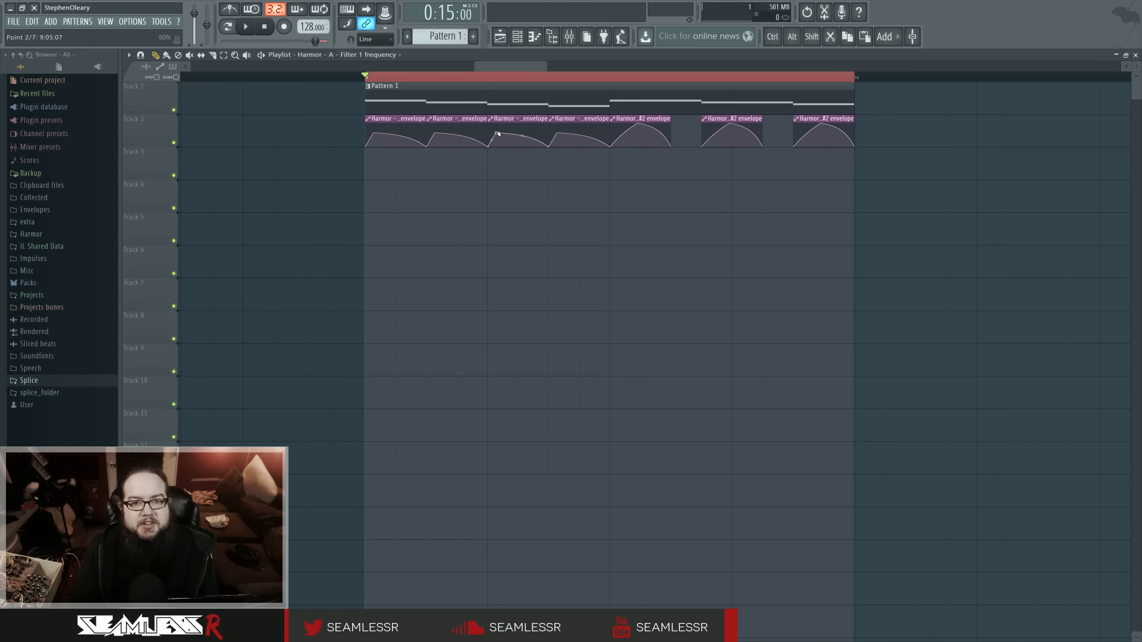
pyautogui.click(551, 36)
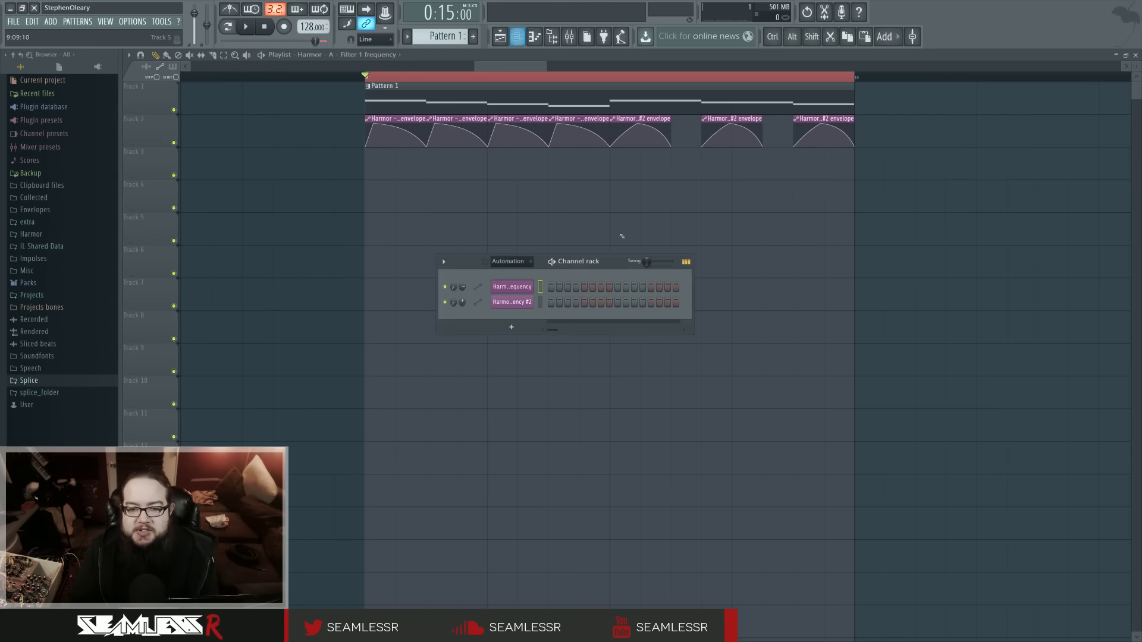
pyautogui.click(515, 288)
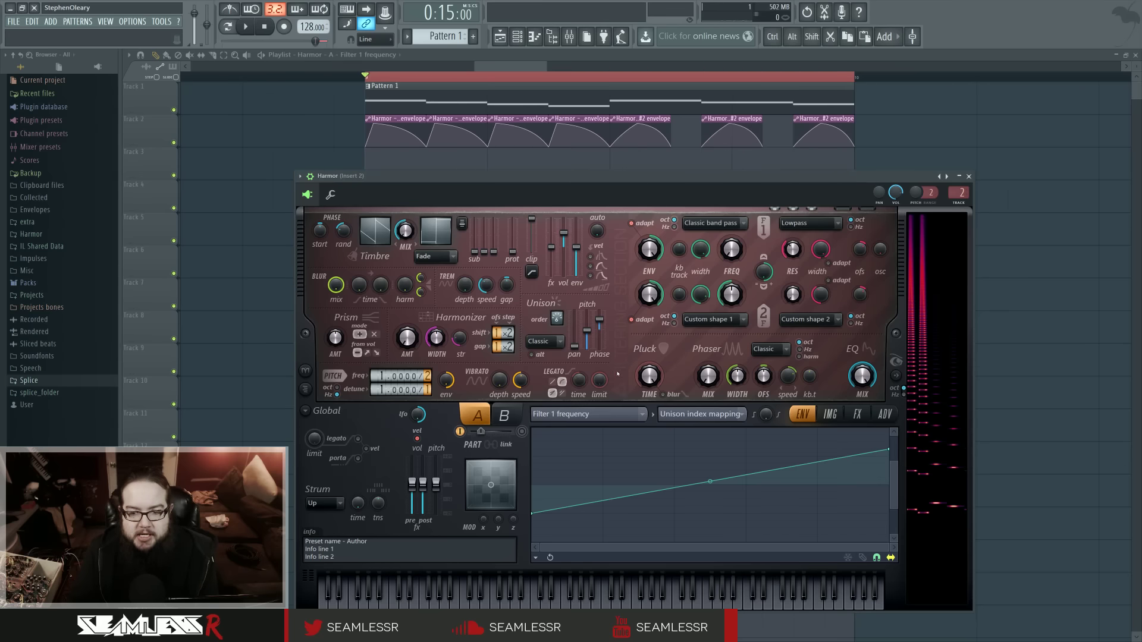
# Step: Display Harmor's effects settings for part A and Fruity Reeverb 2 on mixer insert 2, and audition the pattern
pyautogui.click(857, 414)
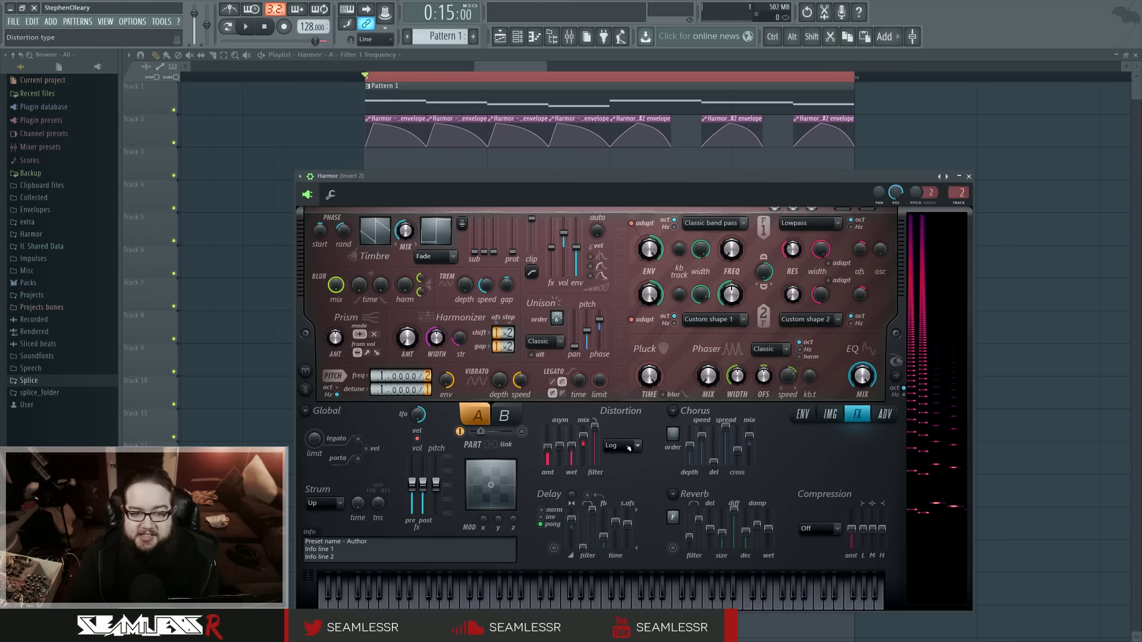
pyautogui.press('F9')
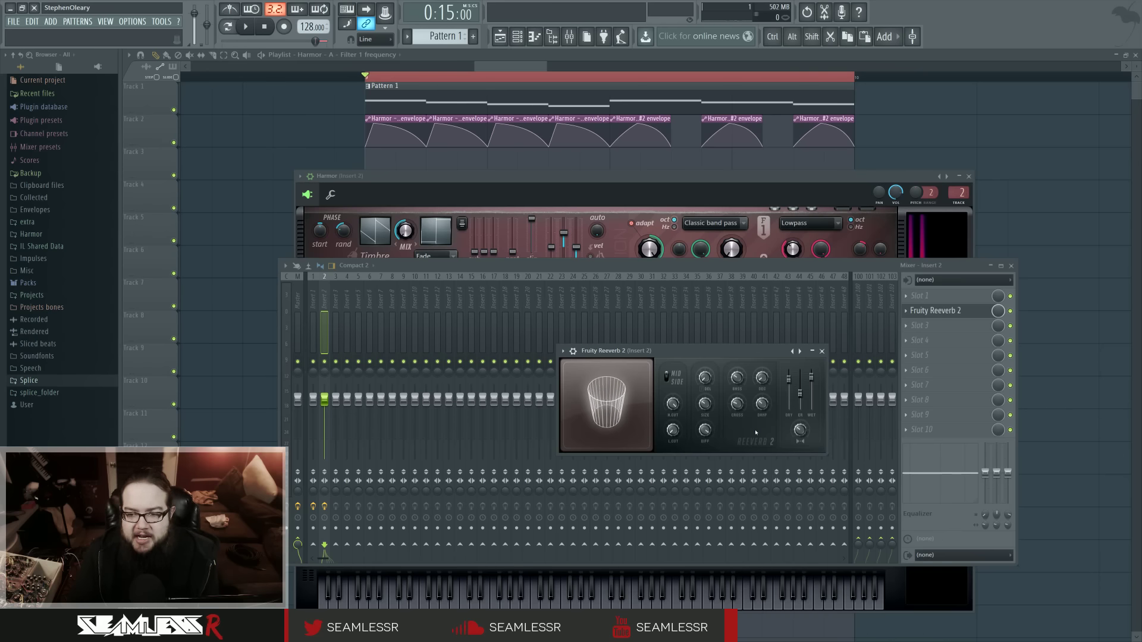
pyautogui.press('space')
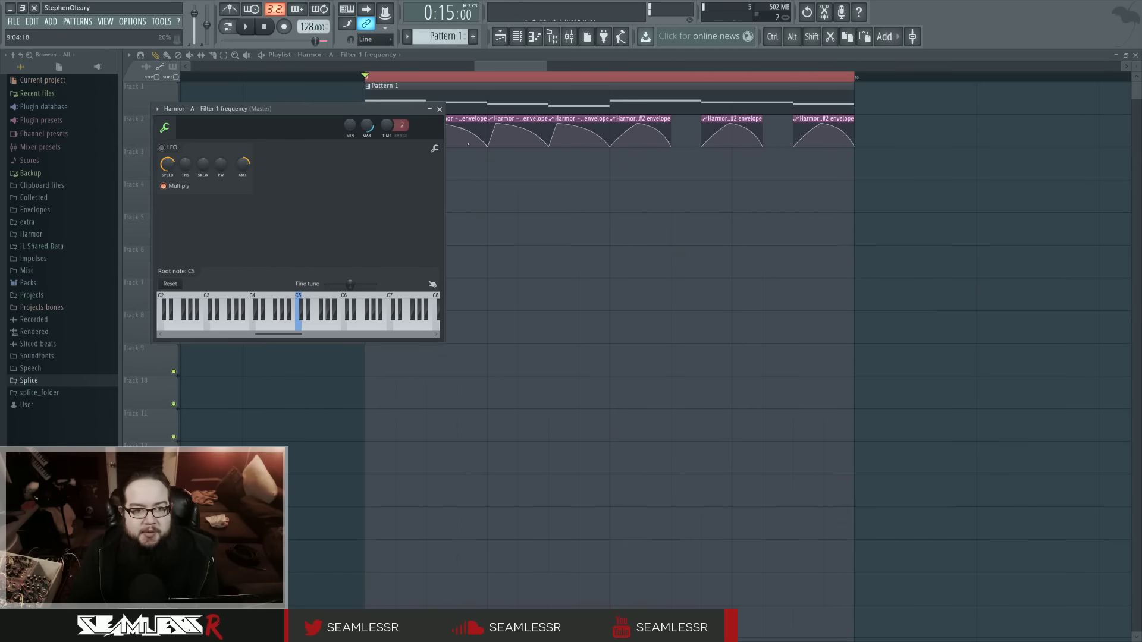
# Step: Set the Filter 1 frequency automation clip's output max level to 61% while auditioning the pattern
pyautogui.press('space')
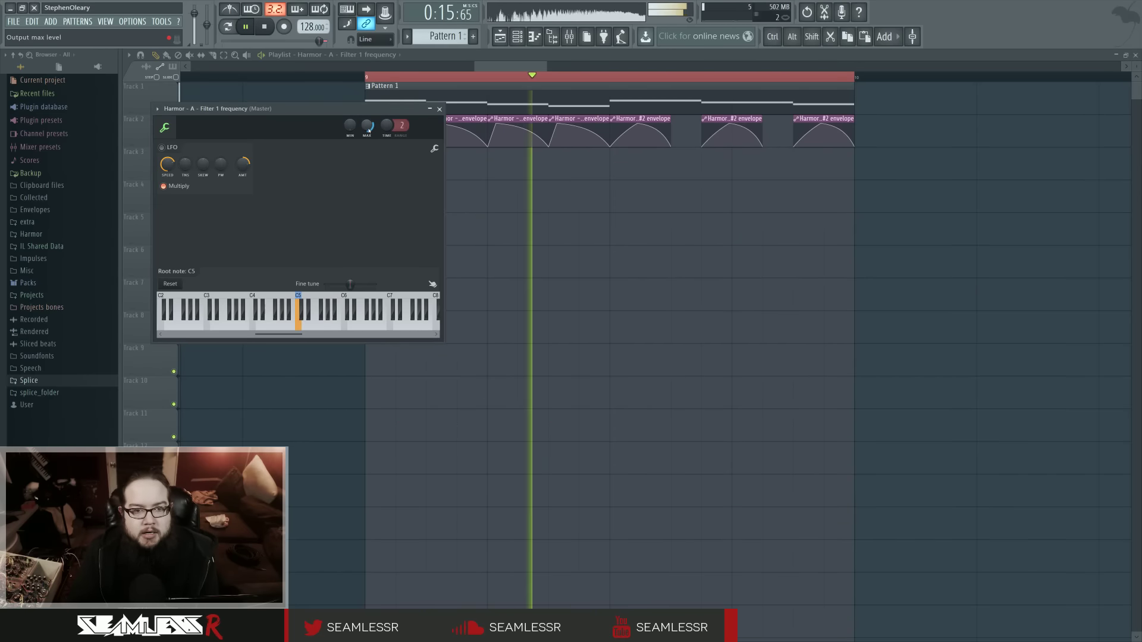
pyautogui.moveTo(368, 130); pyautogui.dragTo(368, 129)
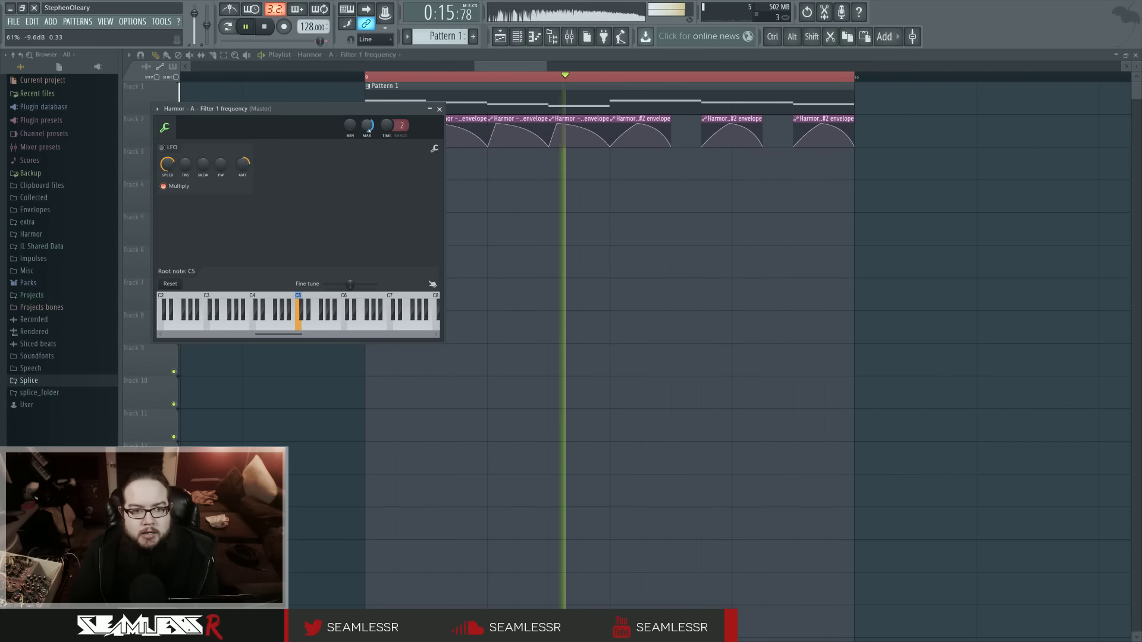
pyautogui.press('space')
# Step: Check the channel settings of the second Filter 1 frequency automation clip, close them, and audition the pattern
pyautogui.doubleClick(662, 121)
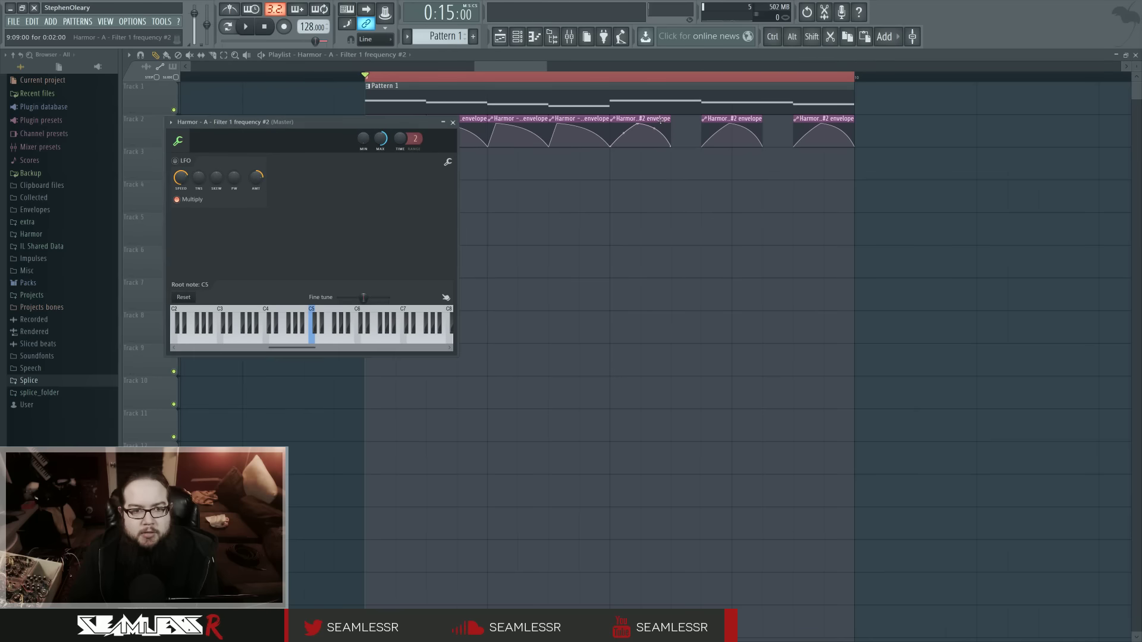
pyautogui.press('Escape')
pyautogui.press('space')
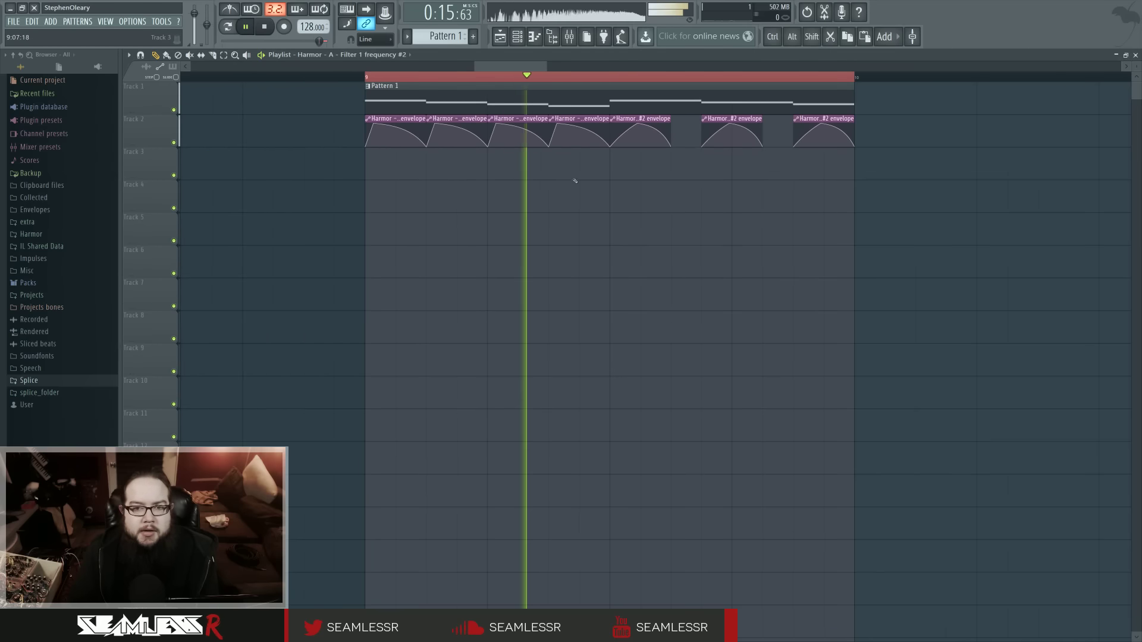
pyautogui.press('space')
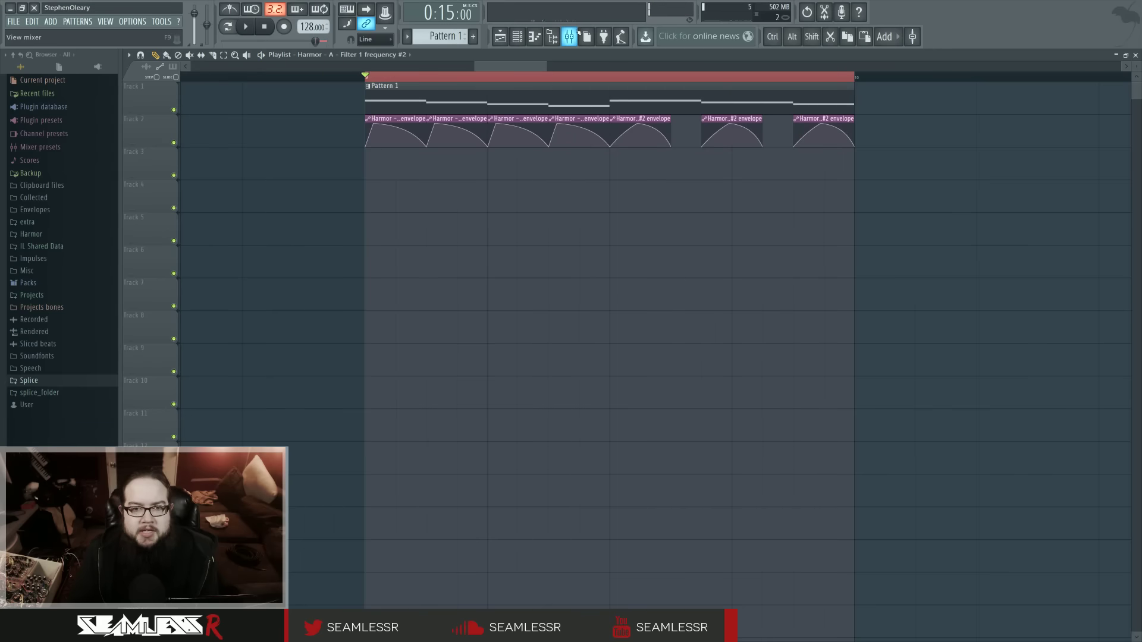
# Step: Display the reference sound's spectrogram in Edison on mixer insert 1, and close it
pyautogui.press('F9')
pyautogui.click(937, 295)
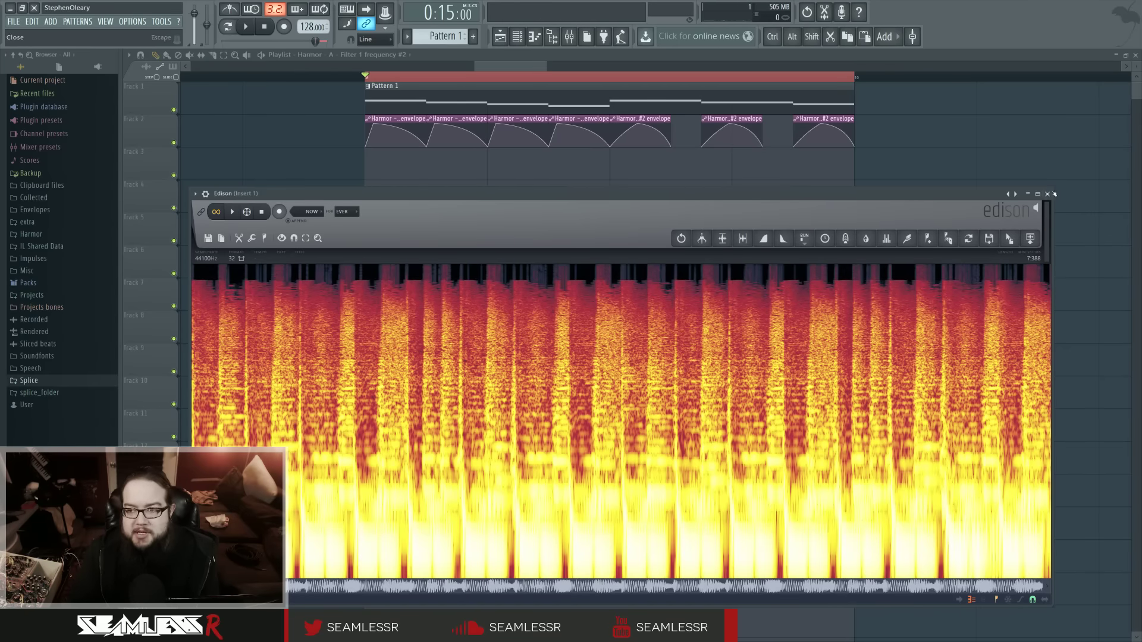
pyautogui.click(1046, 194)
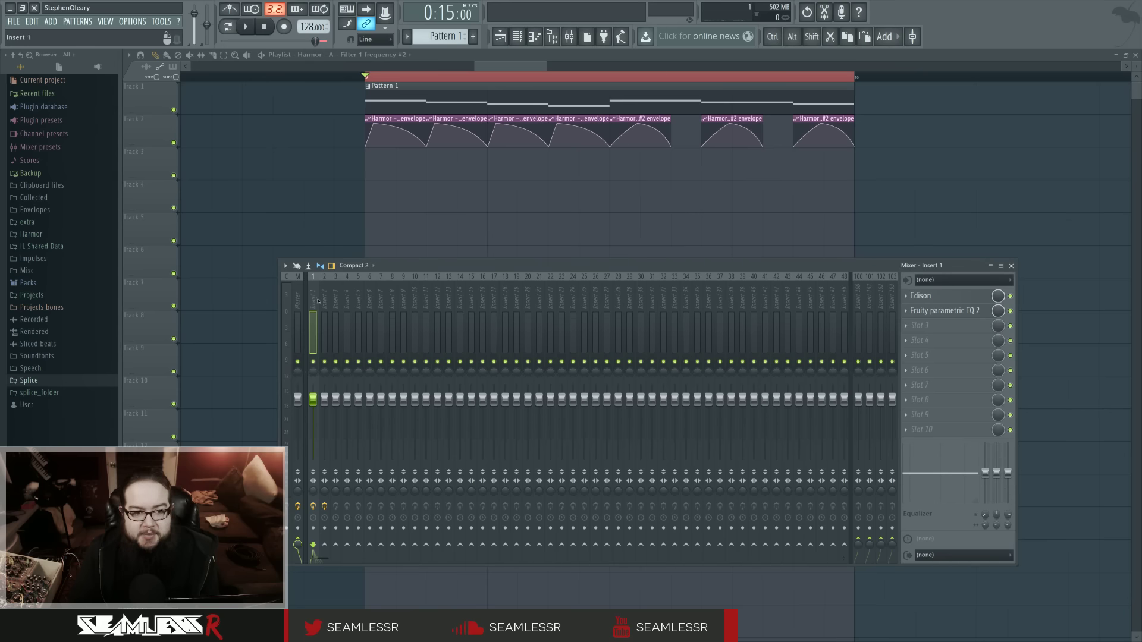
# Step: Bypass Fruity Reeverb 2 on mixer insert 2 and audition the dry pattern with the Harmor window displayed
pyautogui.press('Right')
pyautogui.click(1010, 311)
pyautogui.click(516, 36)
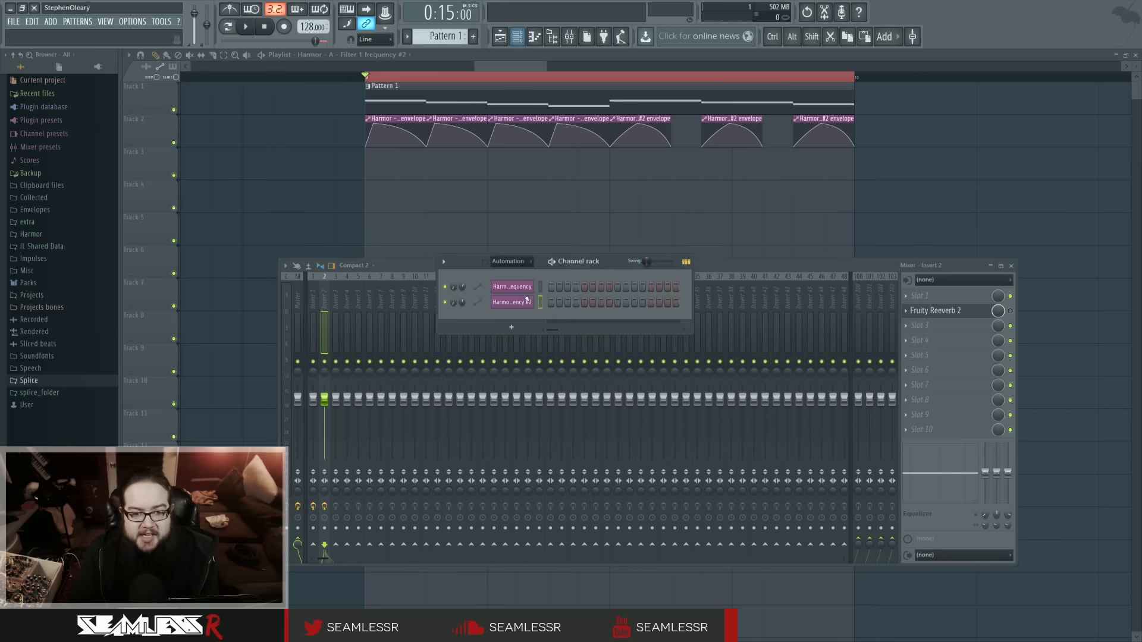
pyautogui.click(512, 286)
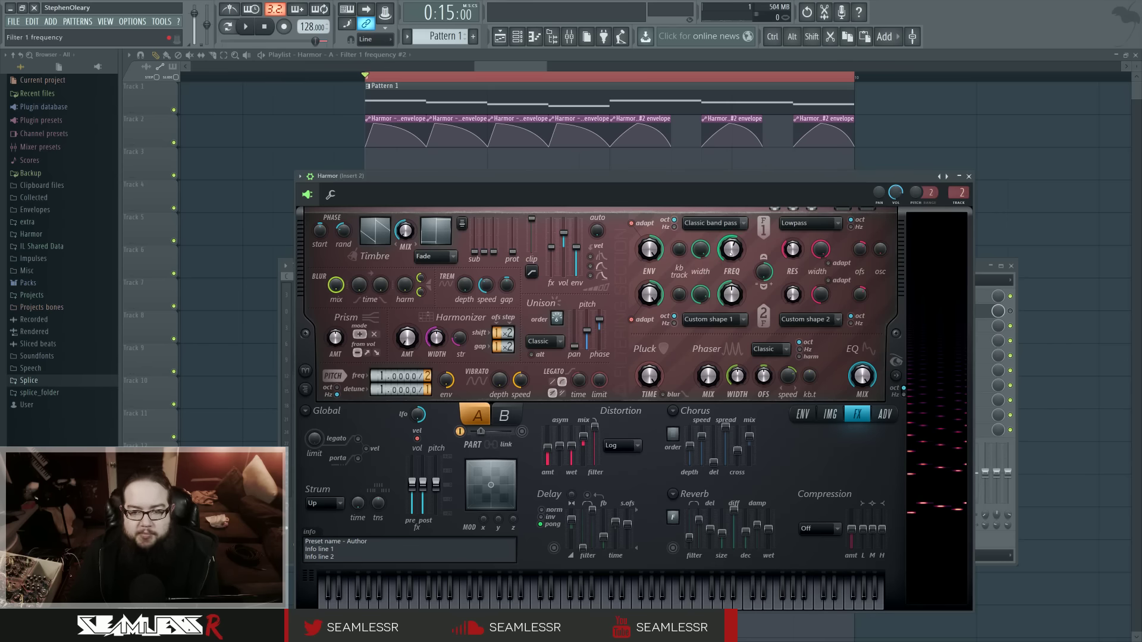
pyautogui.press('space')
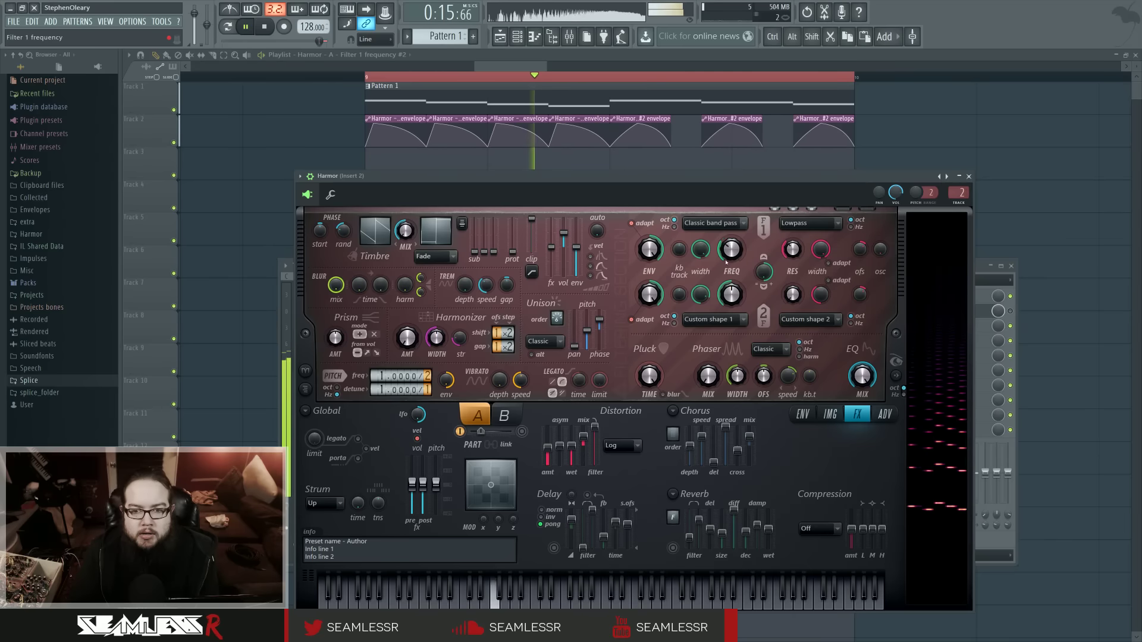
pyautogui.press('space')
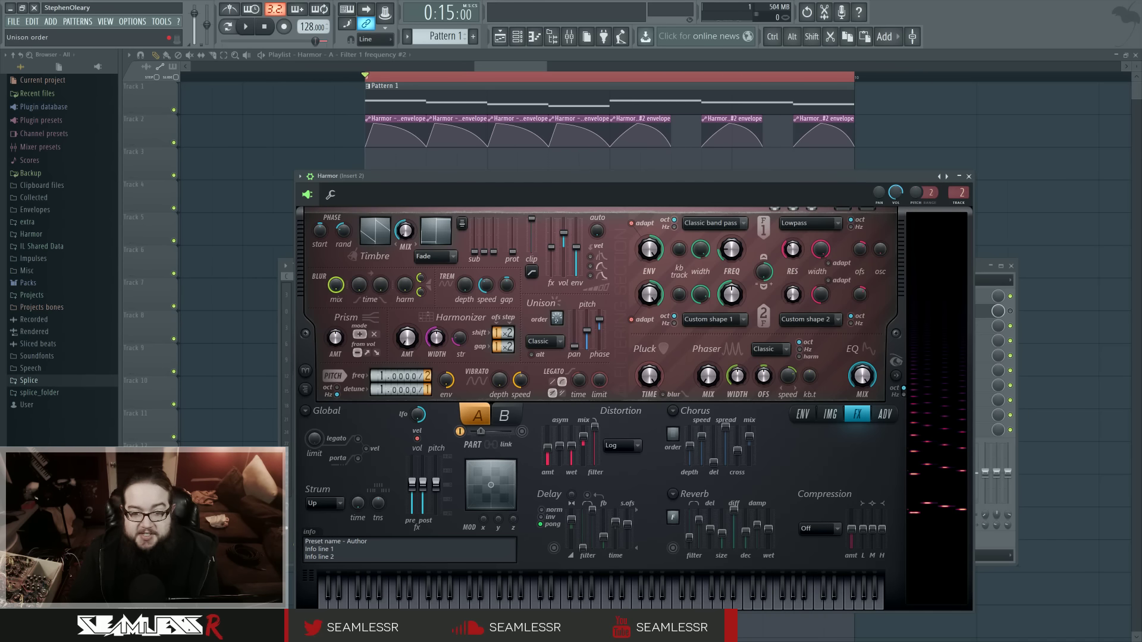
# Step: Try part A with a lower unison order and 48% spectral random phase while the pattern plays
pyautogui.press('space')
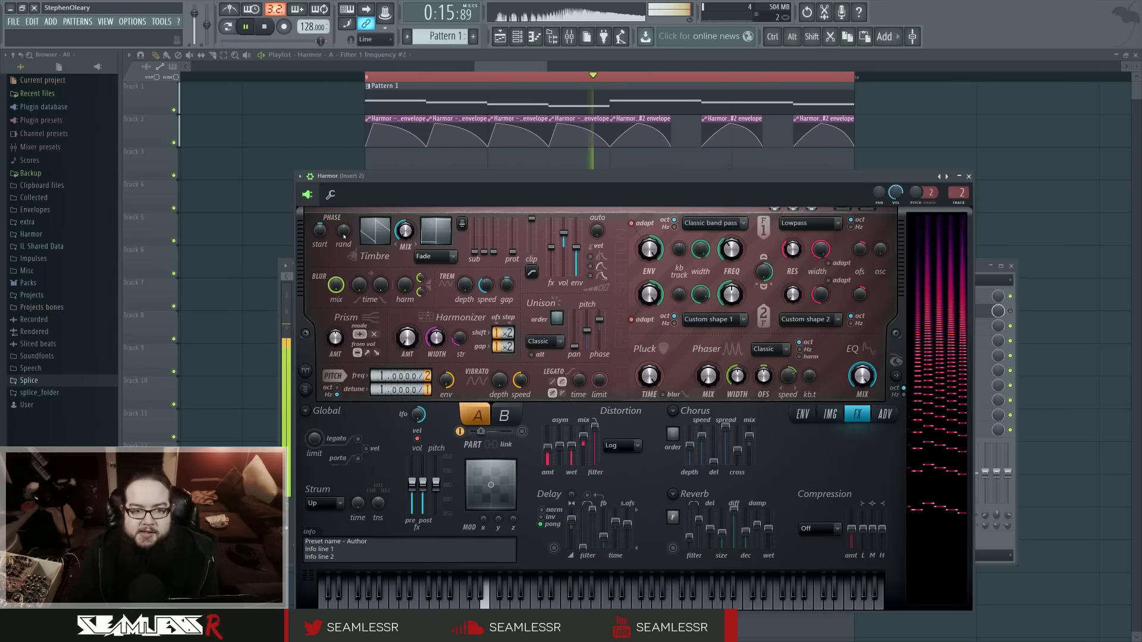
pyautogui.moveTo(344, 235); pyautogui.dragTo(343, 202)
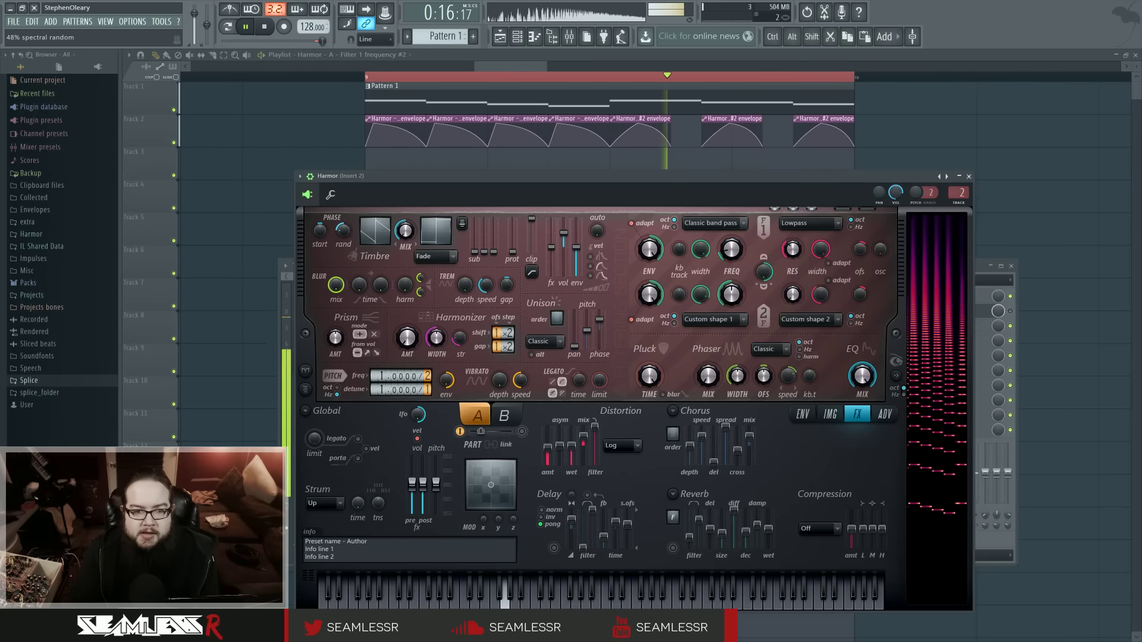
pyautogui.scroll(1, 344, 232)
pyautogui.press('space')
pyautogui.press('space')
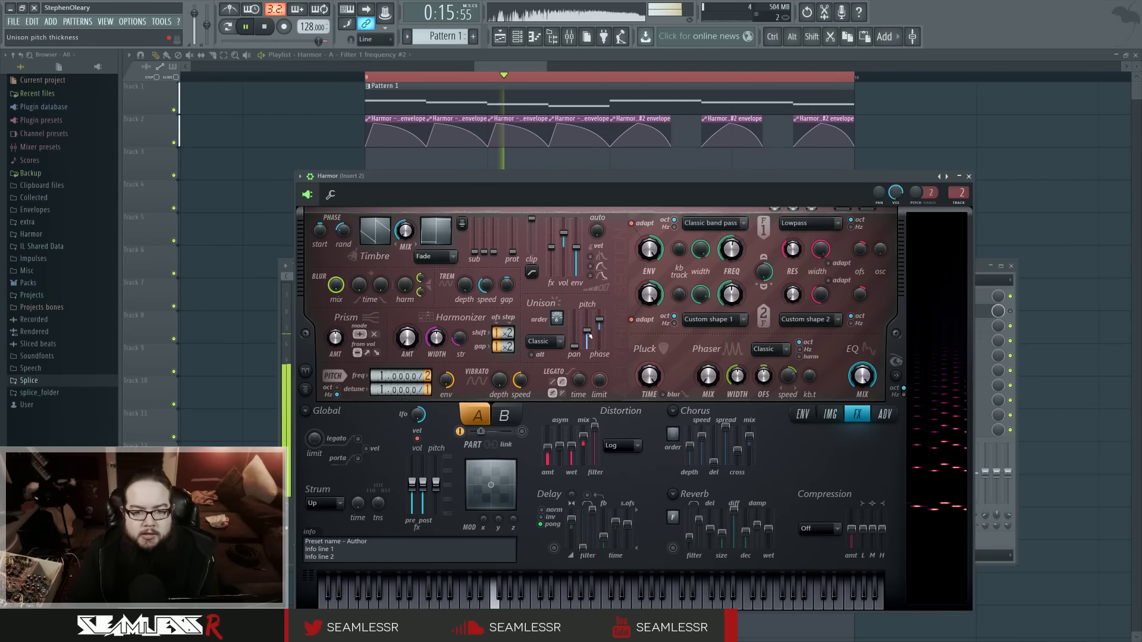
# Step: Lower part A's unison pitch thickness slightly while auditioning the pattern
pyautogui.moveTo(589, 332); pyautogui.dragTo(591, 339)
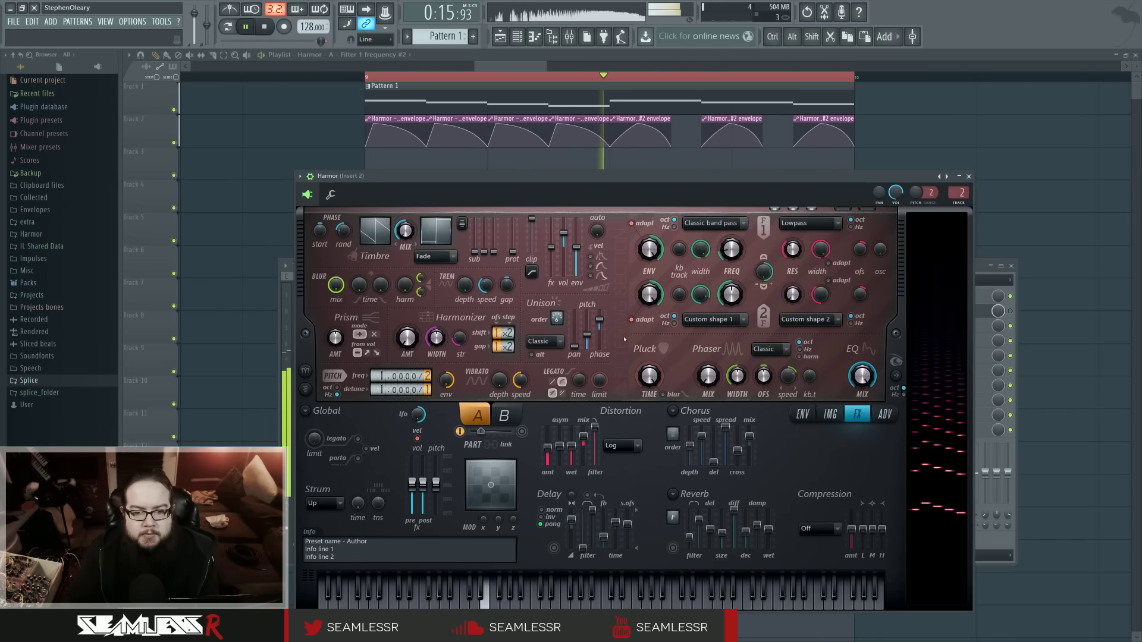
pyautogui.press('space')
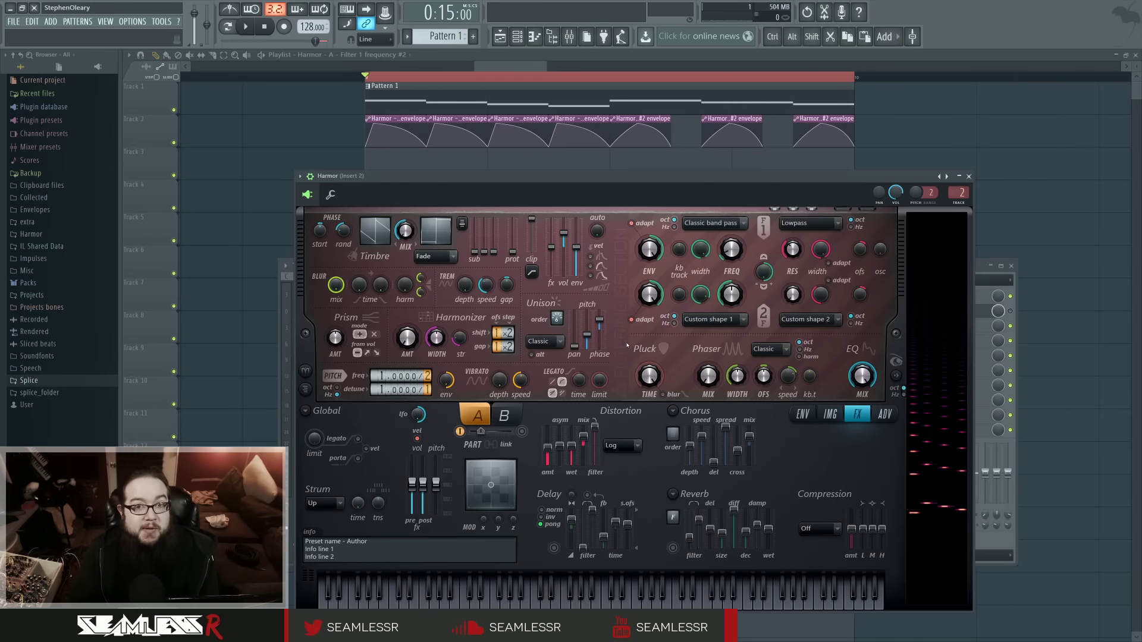
# Step: Close Harmor, re-enable Fruity Reeverb 2 on mixer insert 2, and audition the pattern with it
pyautogui.click(968, 177)
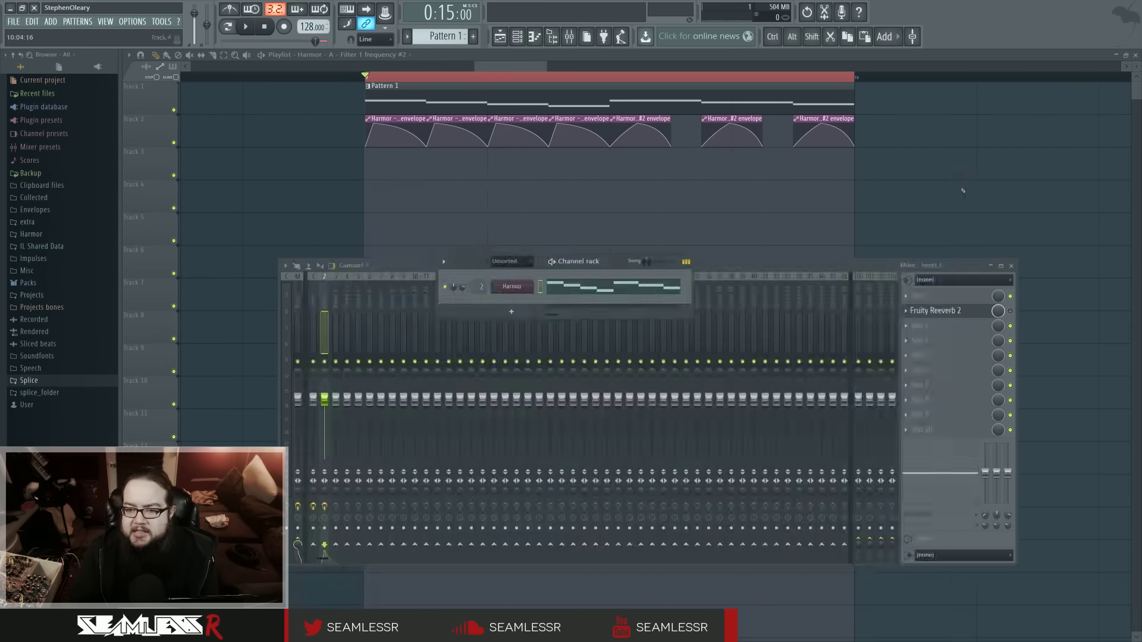
pyautogui.press('F6')
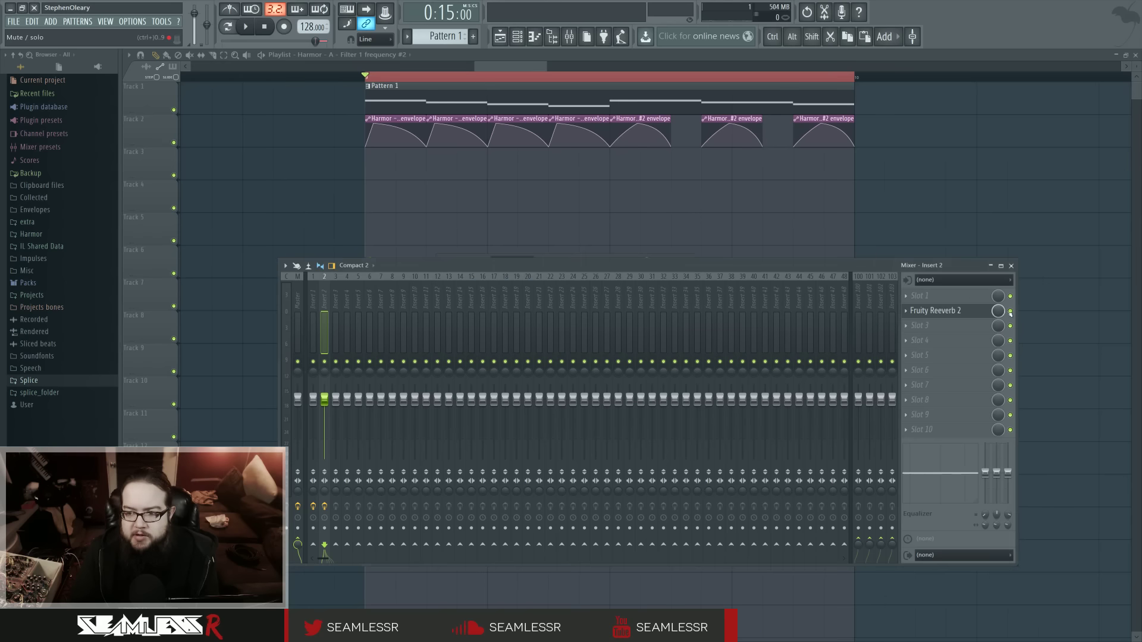
pyautogui.press('space')
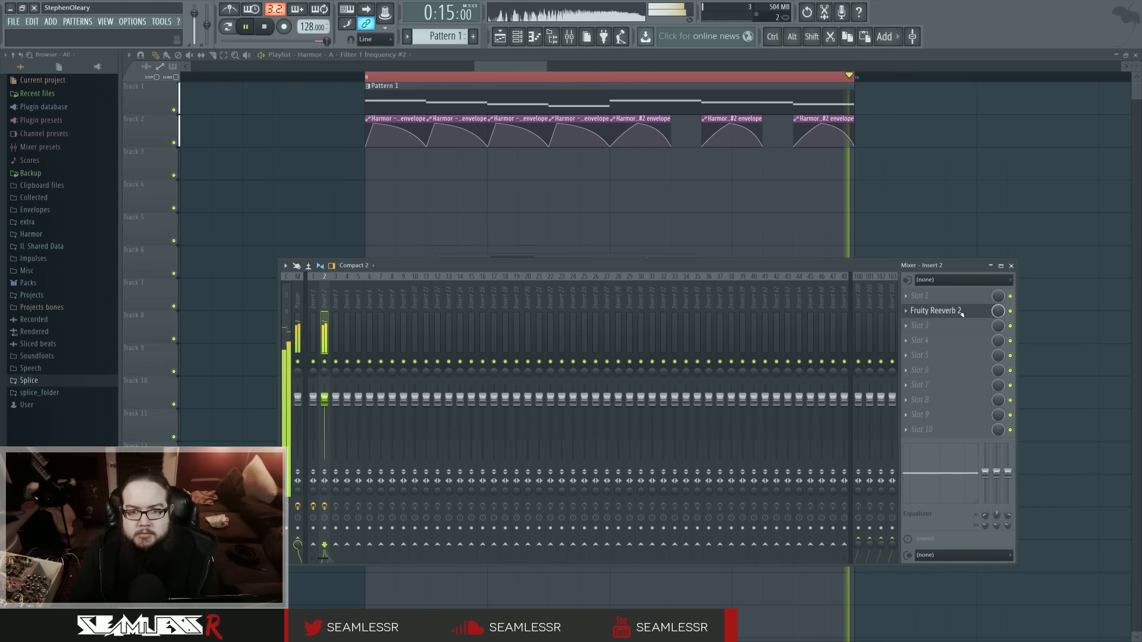
# Step: Lower Fruity Reeverb 2's dry level slightly, set its stereo separation to 39% during playback, and return to the playlist
pyautogui.click(961, 311)
pyautogui.moveTo(811, 377); pyautogui.dragTo(789, 383)
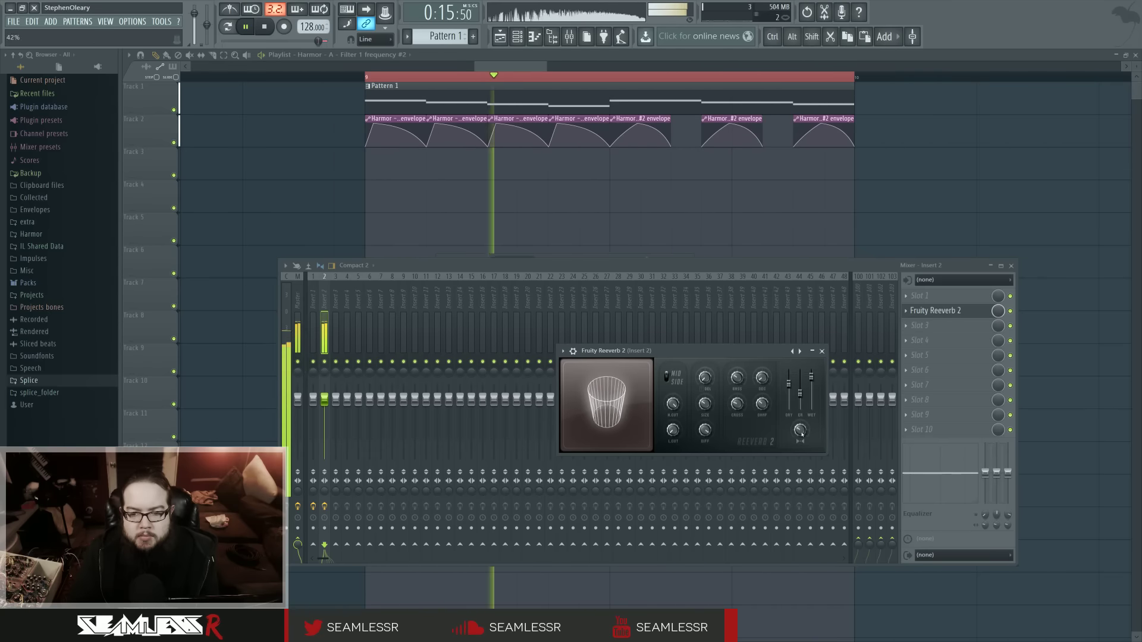
pyautogui.click(801, 434)
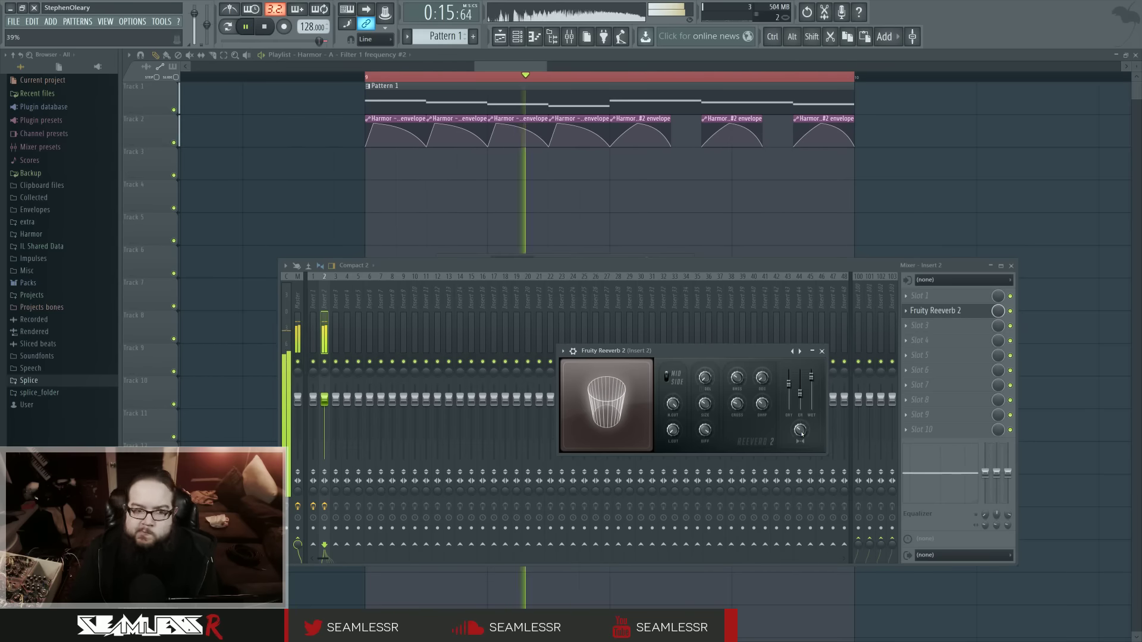
pyautogui.press('space')
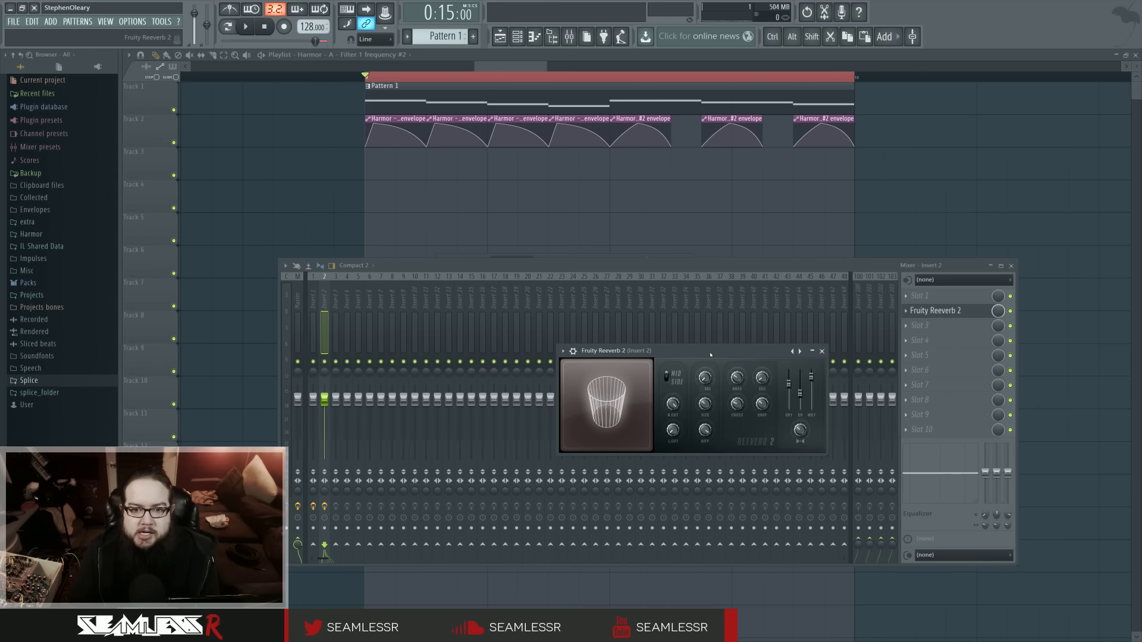
pyautogui.rightClick(527, 204)
pyautogui.scroll(-6, 527, 204)
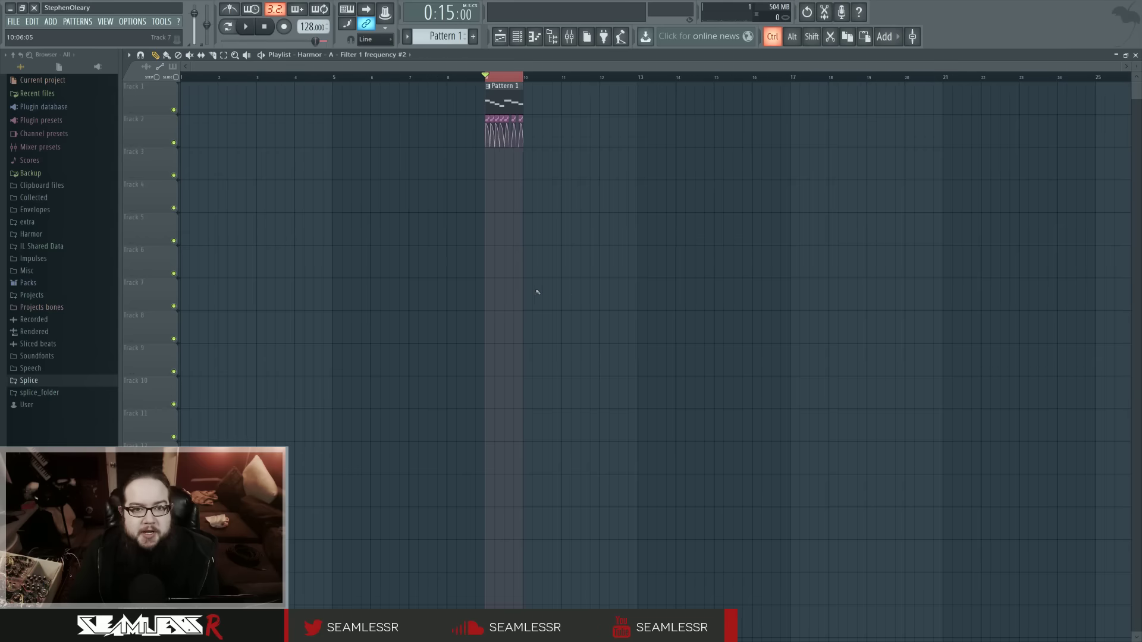